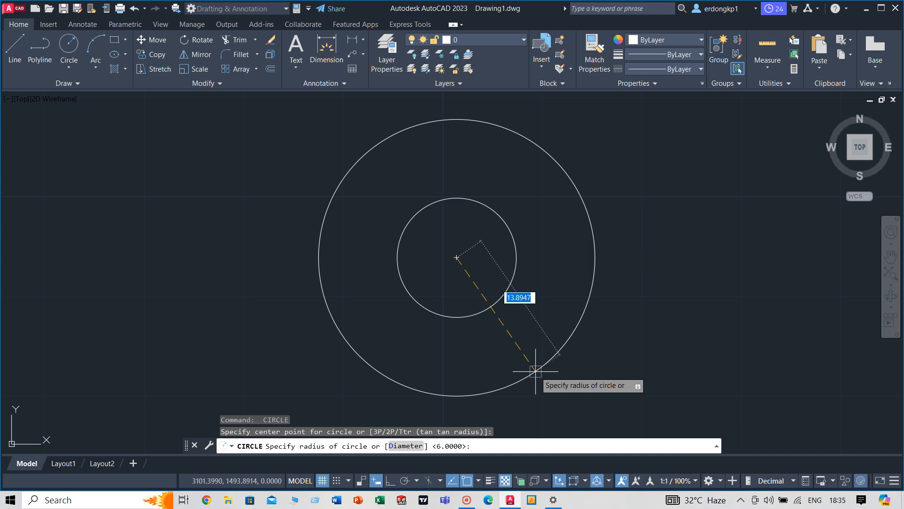
Draw two circles of radius 20 and 27 concentric with the existing small circle
type("20")
key("Return")
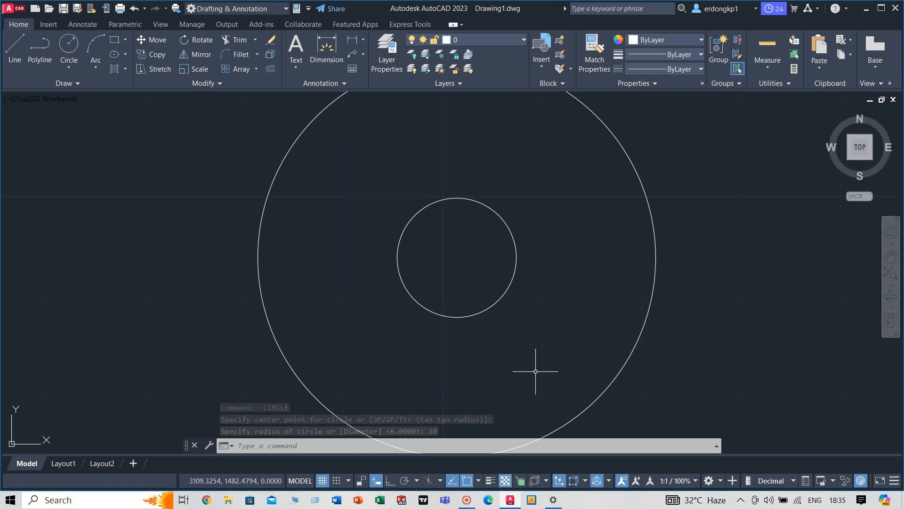
type("c")
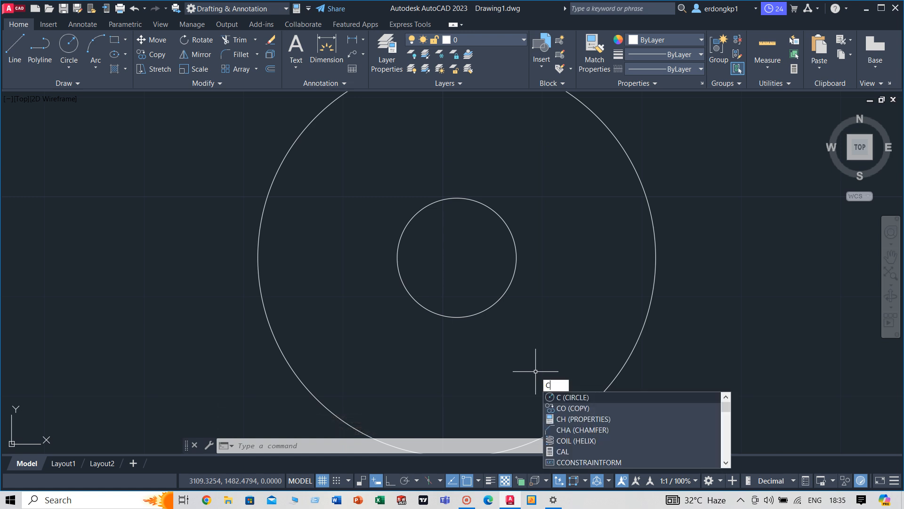
key("Return")
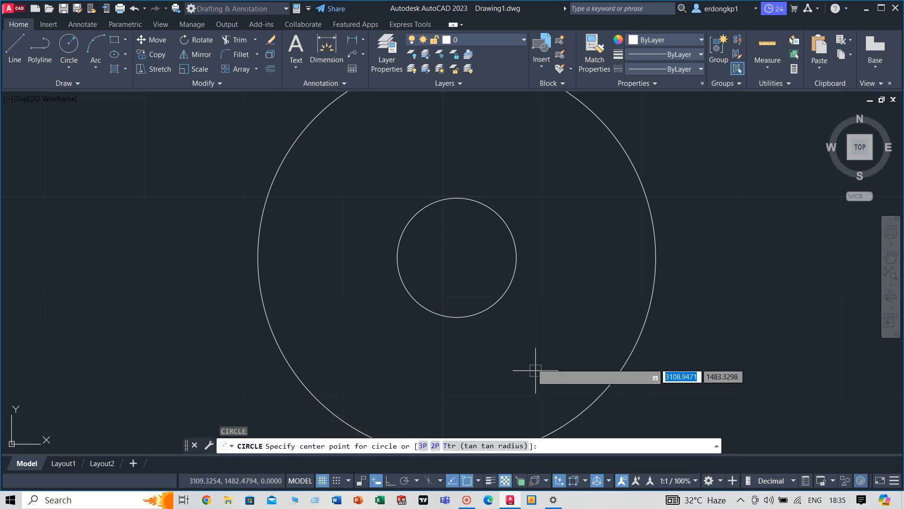
left_click(457, 258)
type("2")
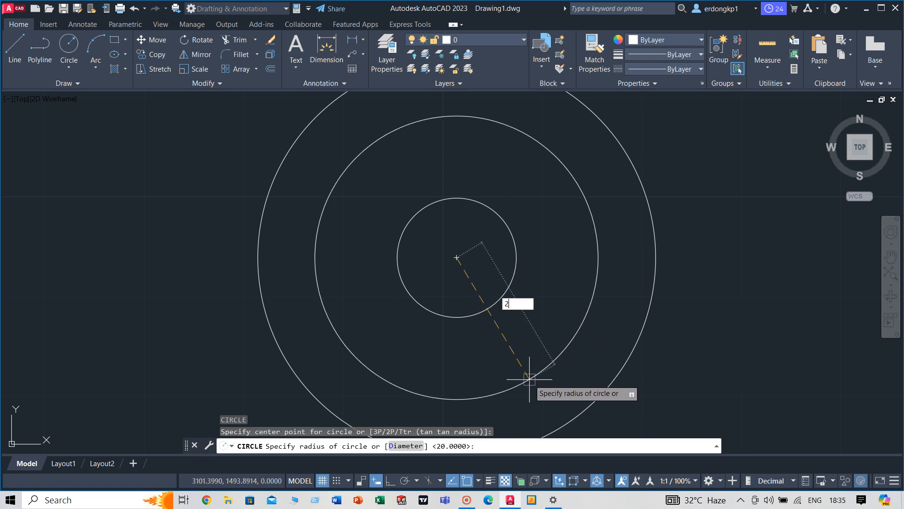
type("7")
key("Return")
Draw a vertical line 22 units long upward from the common circle centre, with Ortho mode on
scroll(526, 358, "down", 5)
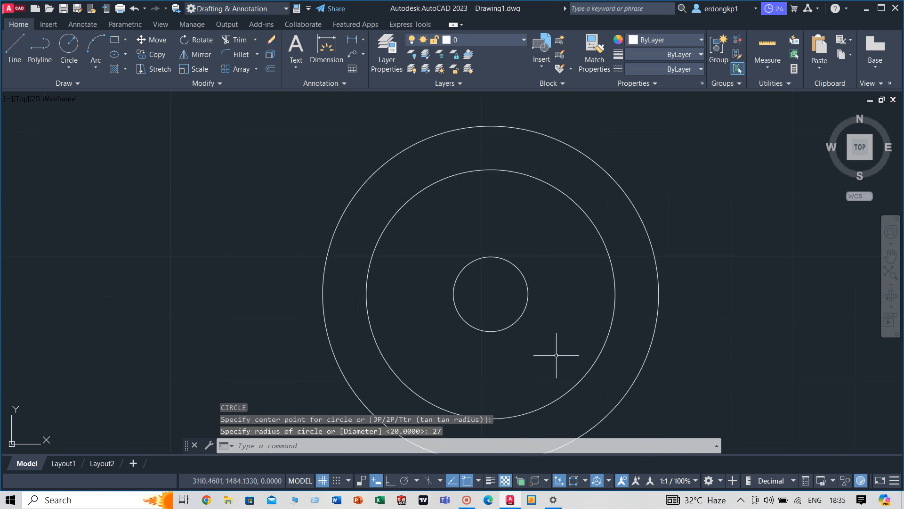
mouse_move(545, 303)
middle_mouse_down()
mouse_move(516, 380)
mouse_move(524, 292)
middle_mouse_up()
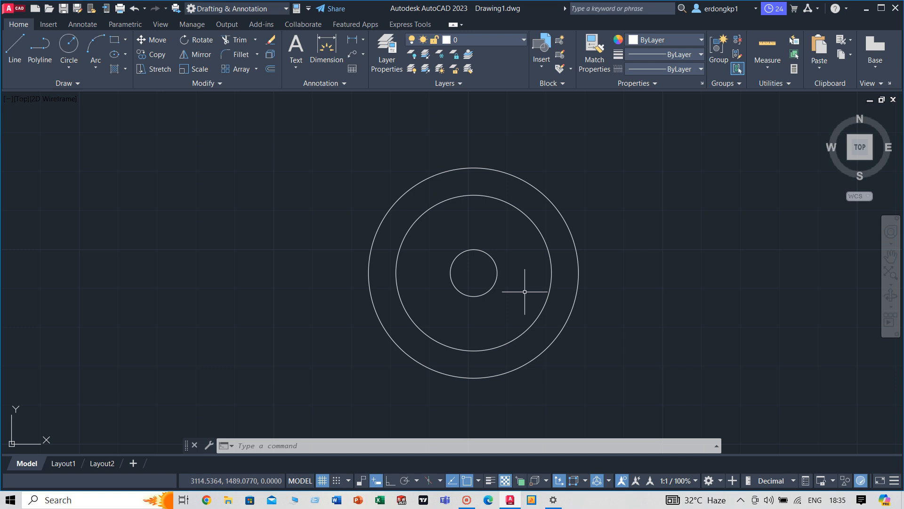
key("Return")
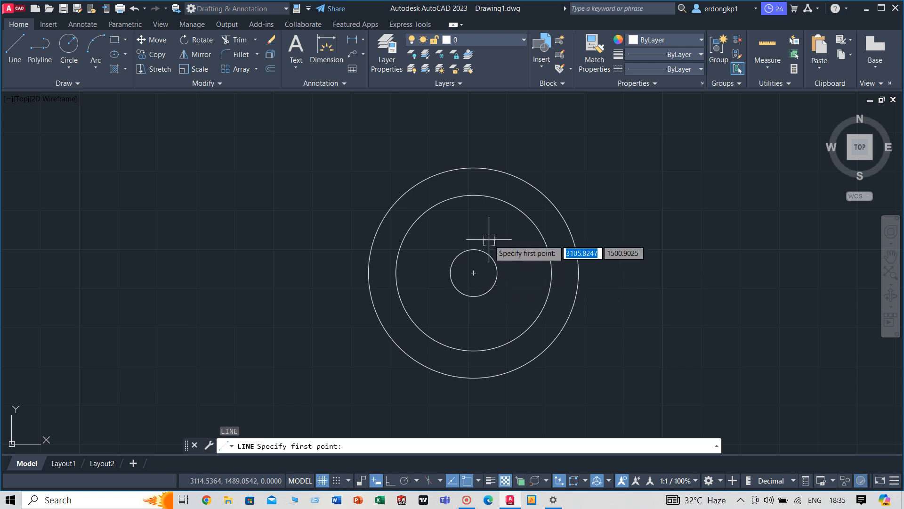
left_click(473, 273)
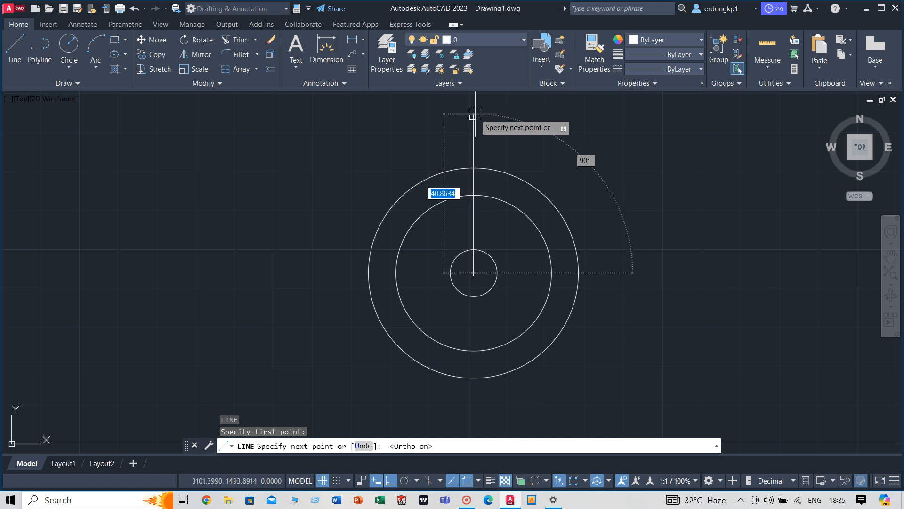
key("F8")
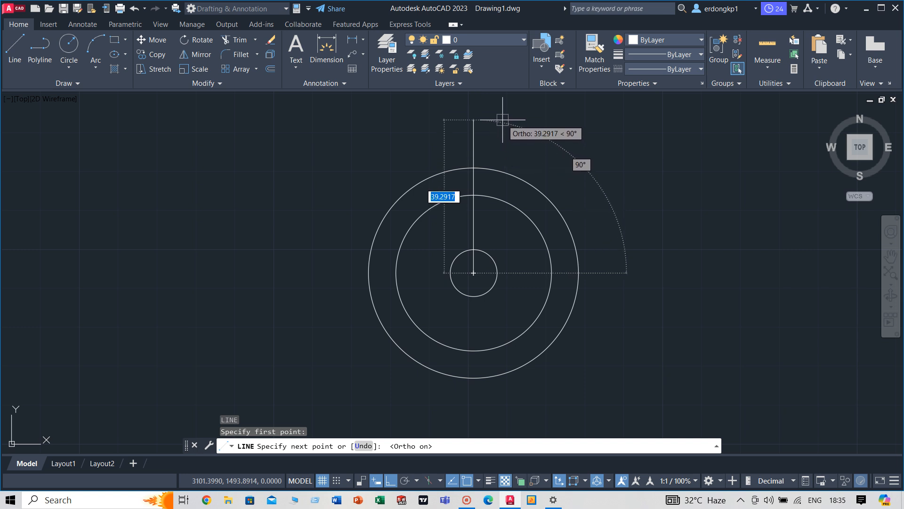
type("22")
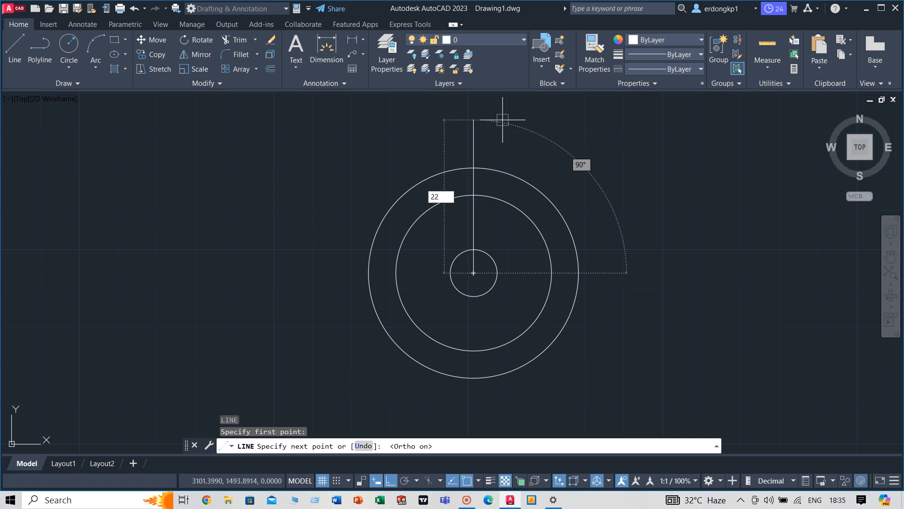
key("Return")
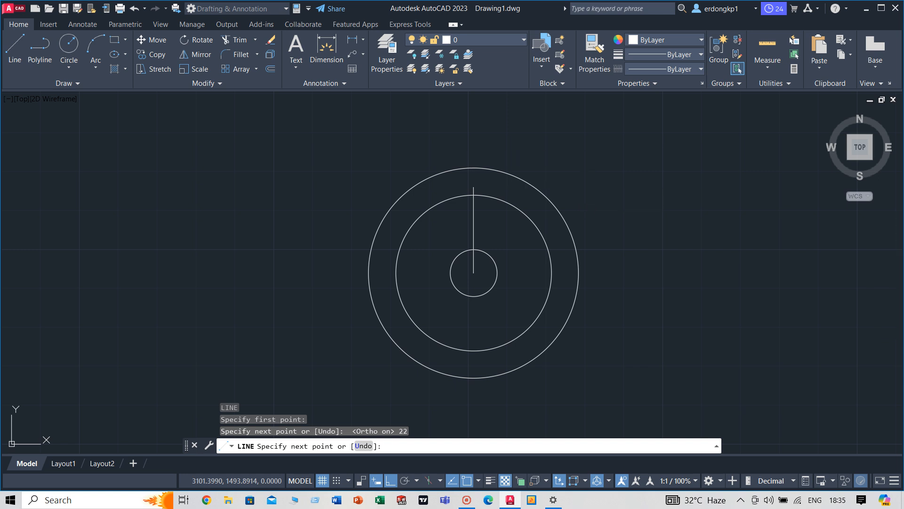
key("Return")
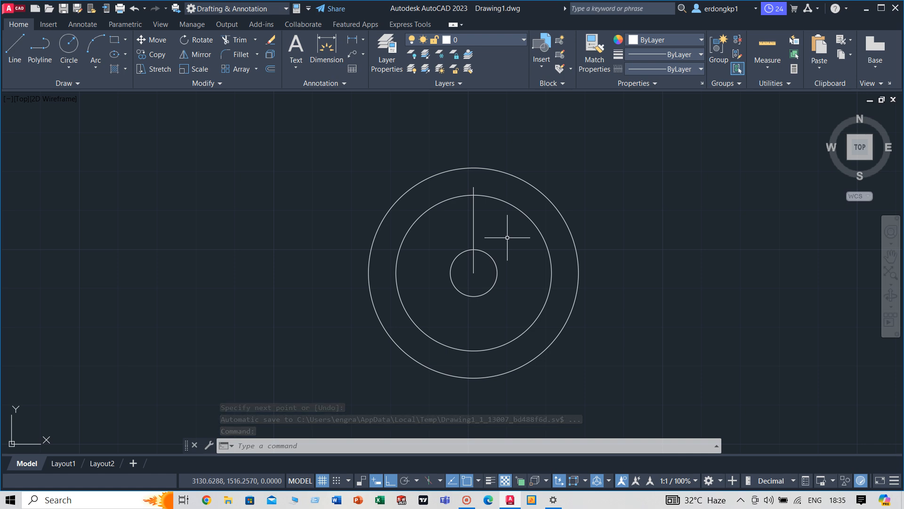
Draw a second vertical line 8 units long upward from the upper end of the first line
type("l")
key("Return")
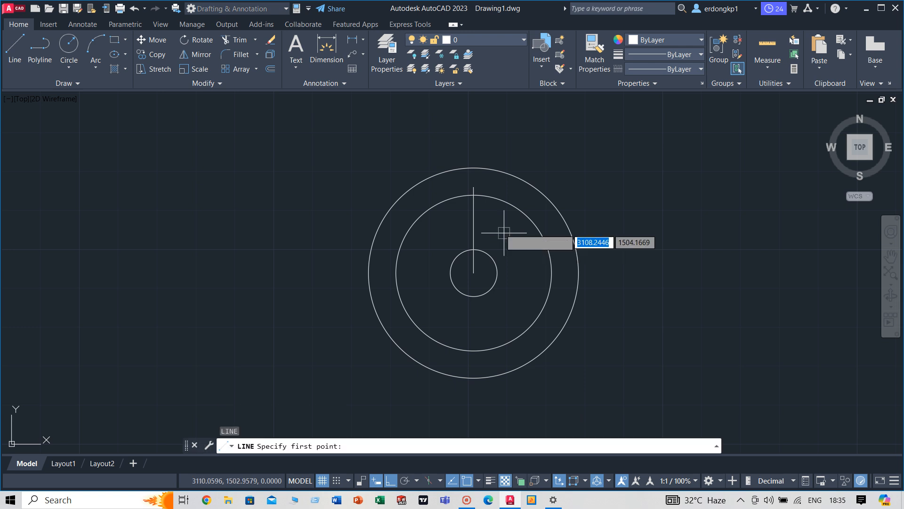
left_click(473, 187)
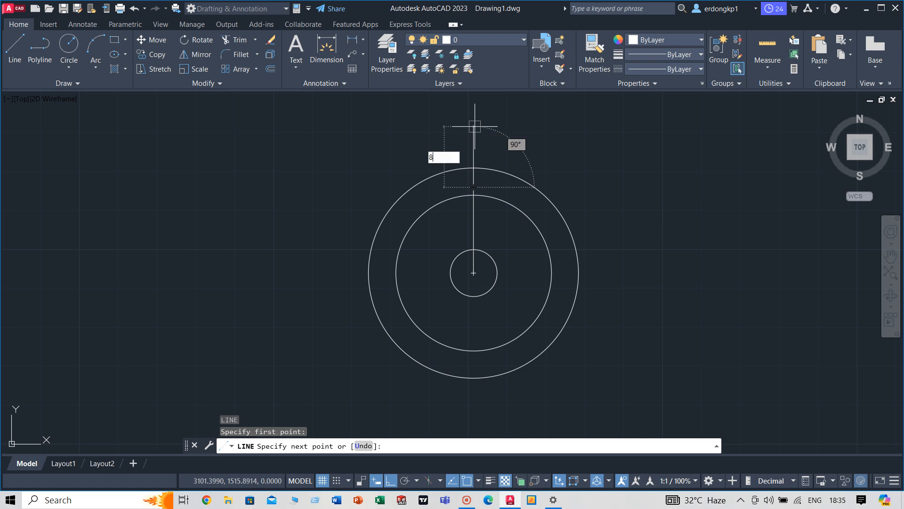
type("8")
key("Return")
key("Escape")
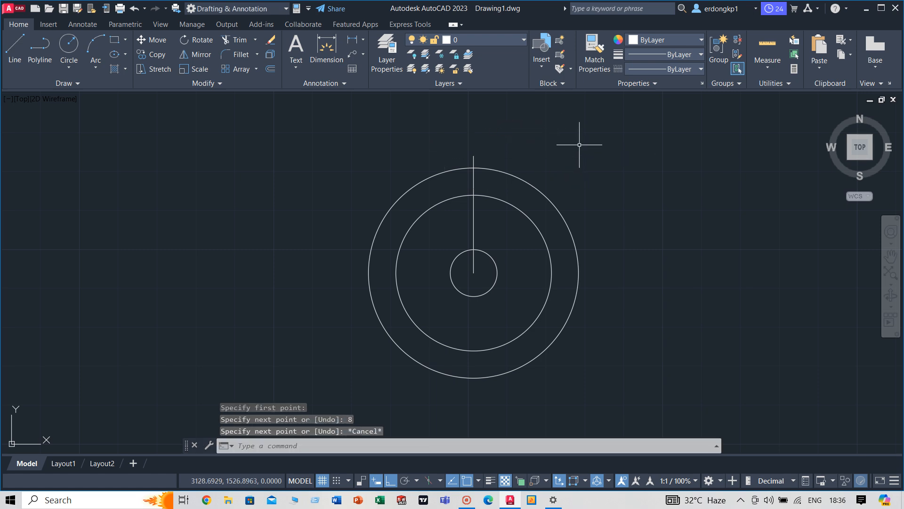
Draw a circle of diameter 42 centred on the upper end of the vertical lines
scroll(573, 163, "down", 2)
middle_click_drag(573, 163, 580, 183)
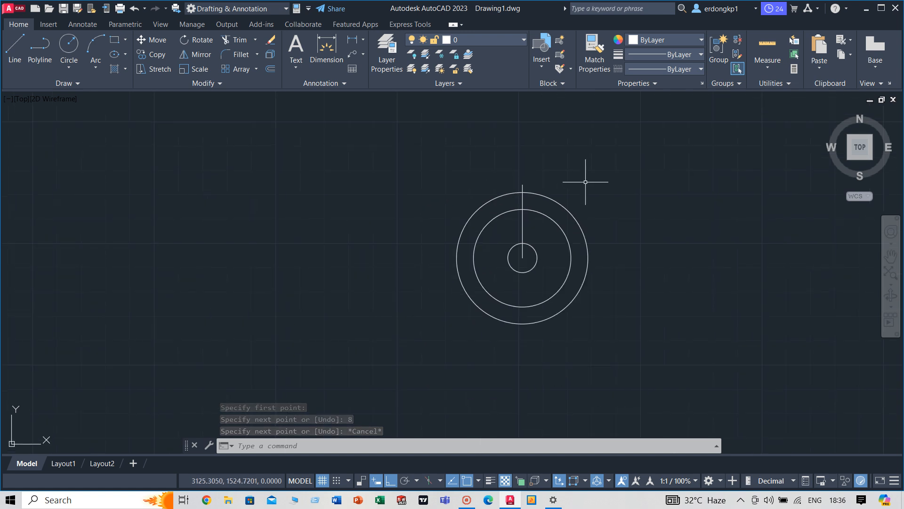
type("c")
key("Return")
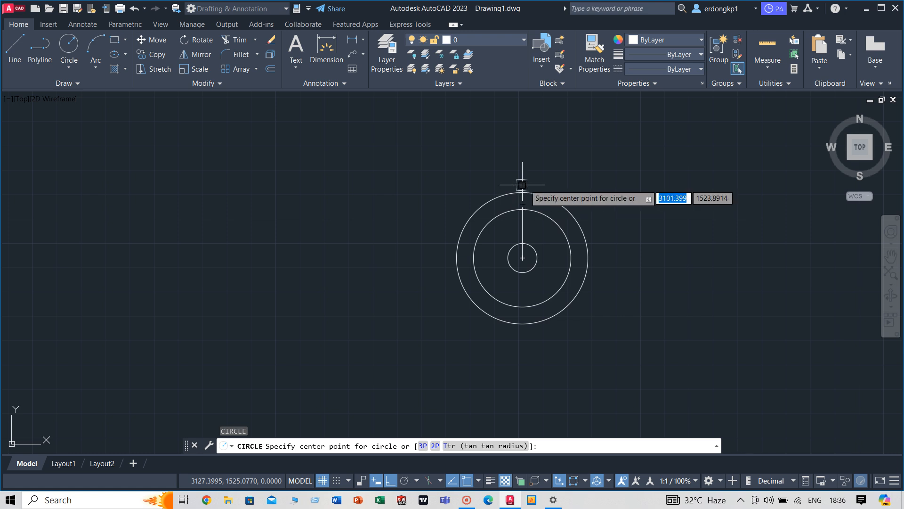
left_click(522, 185)
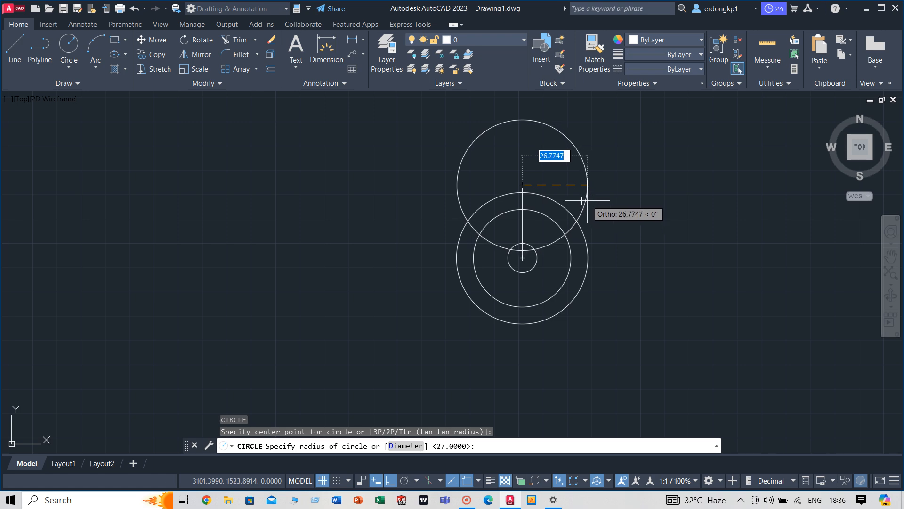
type("d")
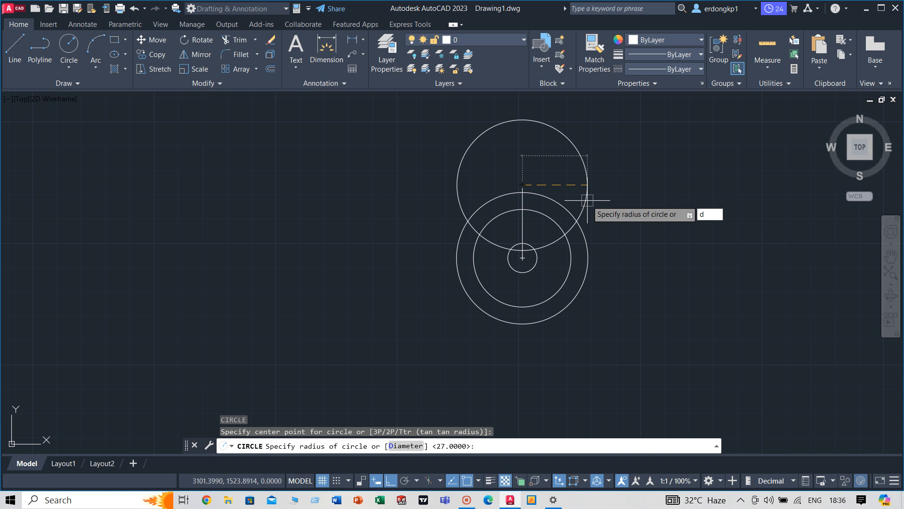
key("Return")
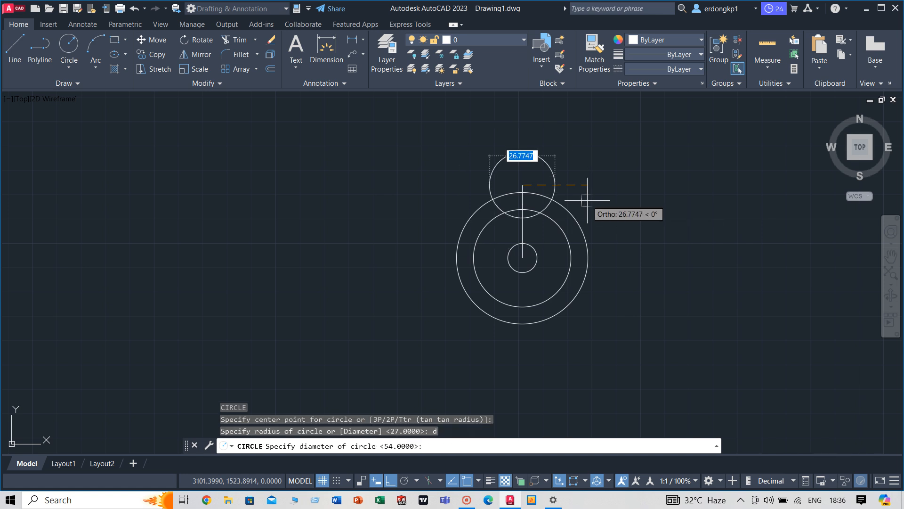
type("42")
key("Return")
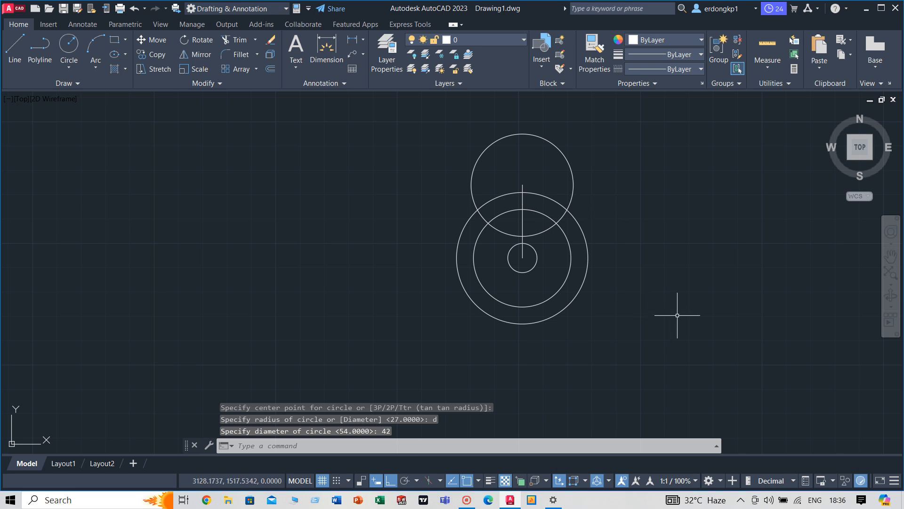
Trim the parts of the radius 20 and 27 circles that lie outside the 42-diameter circle
type("tr")
key("Return")
left_click_drag(617, 227, 565, 270)
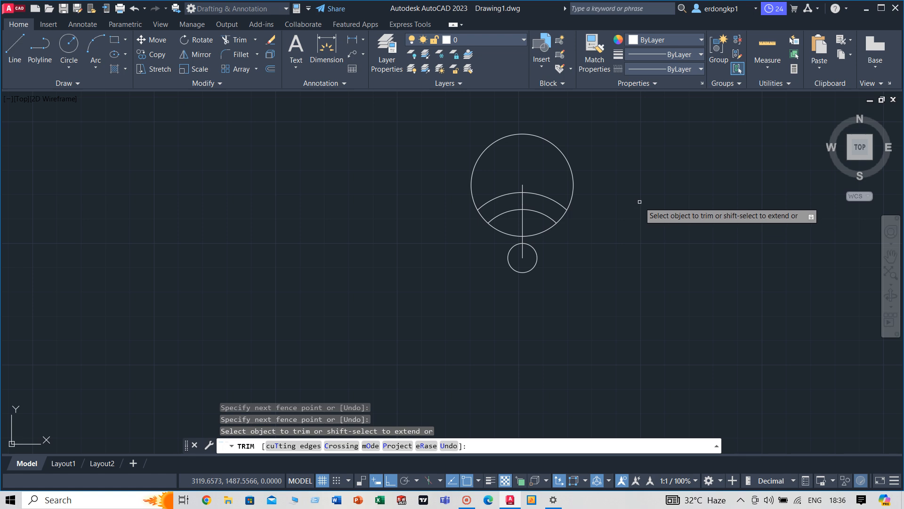
right_click(628, 178)
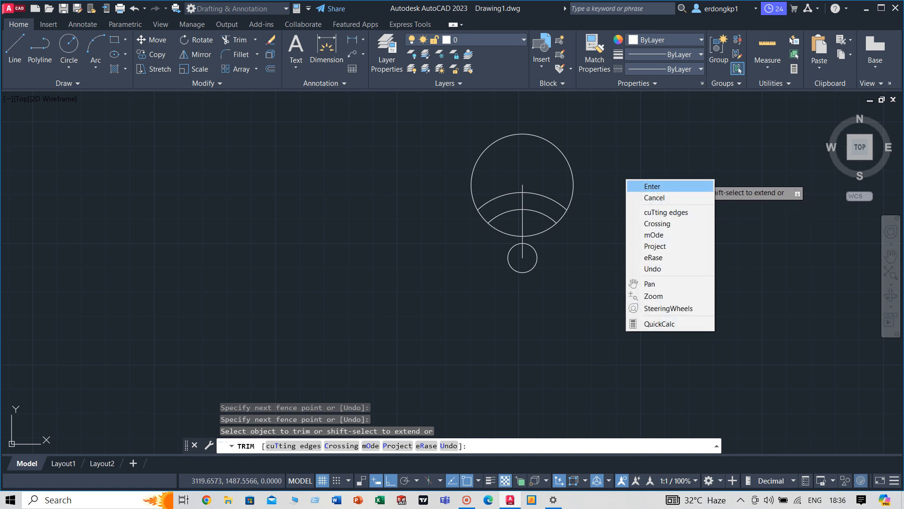
left_click(634, 184)
Draw a circle of radius 19 concentric with the 42-diameter circle
type("c")
key("Return")
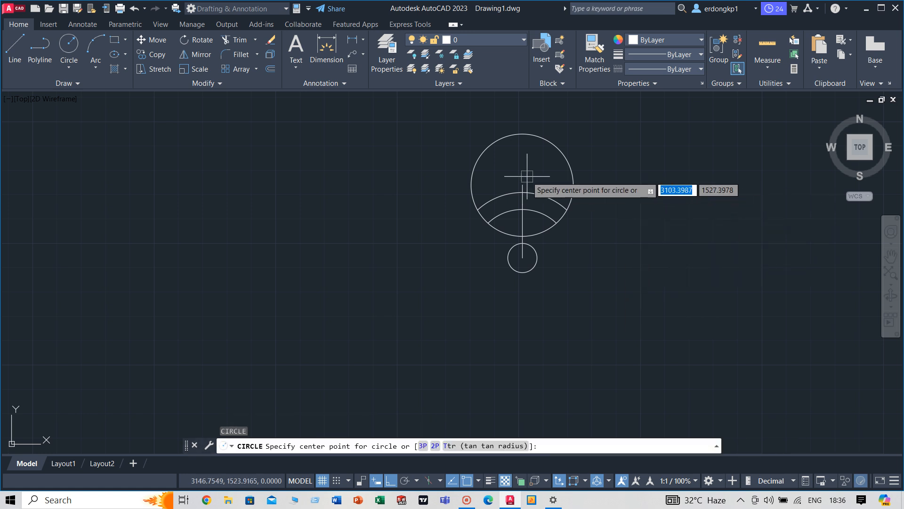
left_click(522, 186)
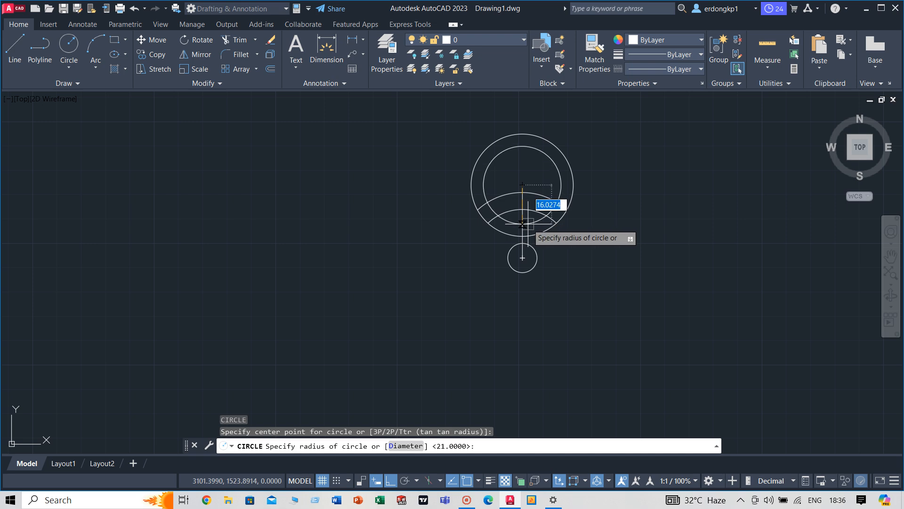
type("189")
key("Return")
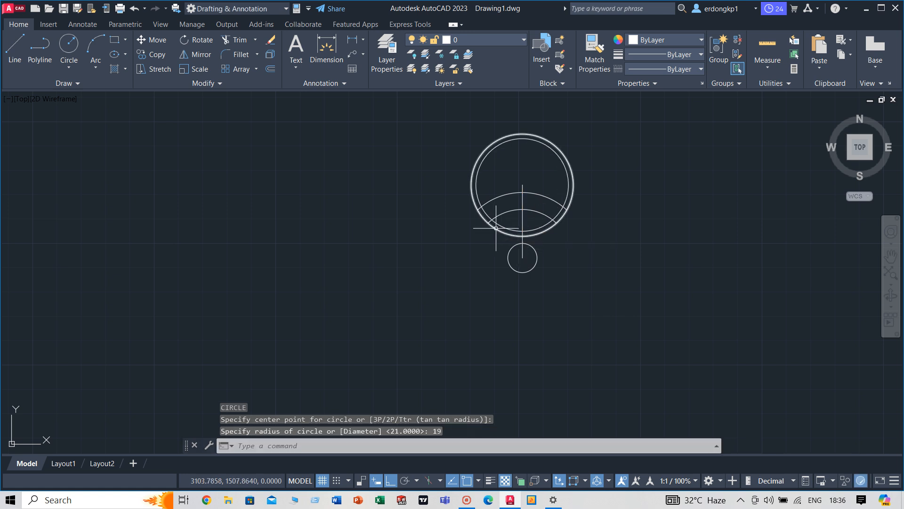
Trim the lower part of the radius 19 circle below the lower arc
type("TR")
key("Return")
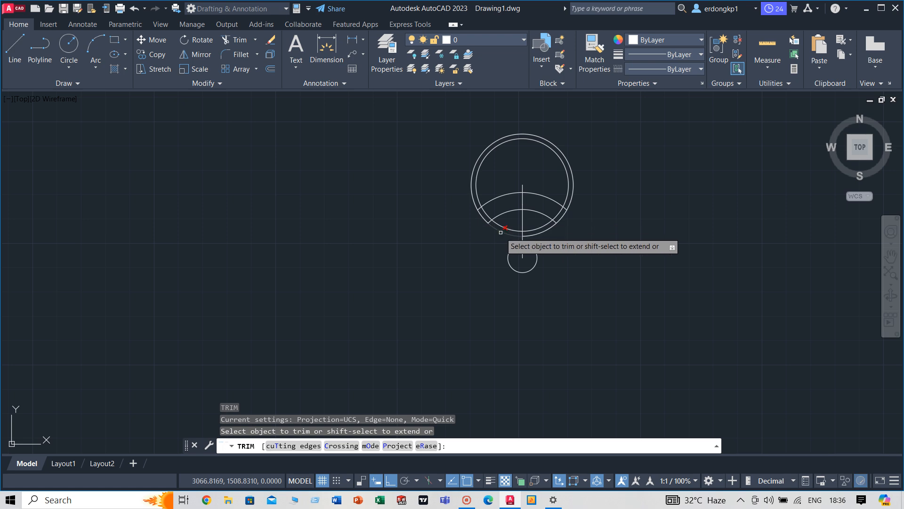
left_click(509, 227)
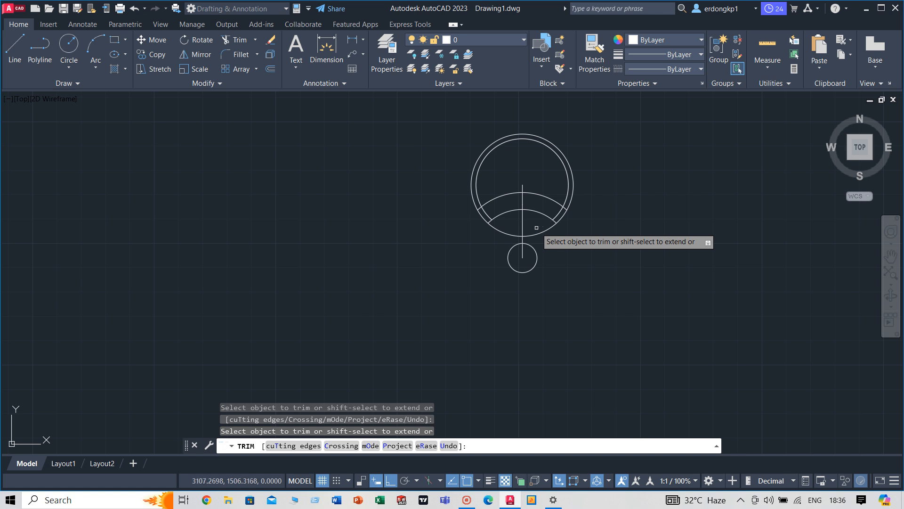
Trim the arc stubs between the two upper circles and the inner circle's part above the upper arc, leaving a closed curved slot
scroll(536, 227, "up", 6)
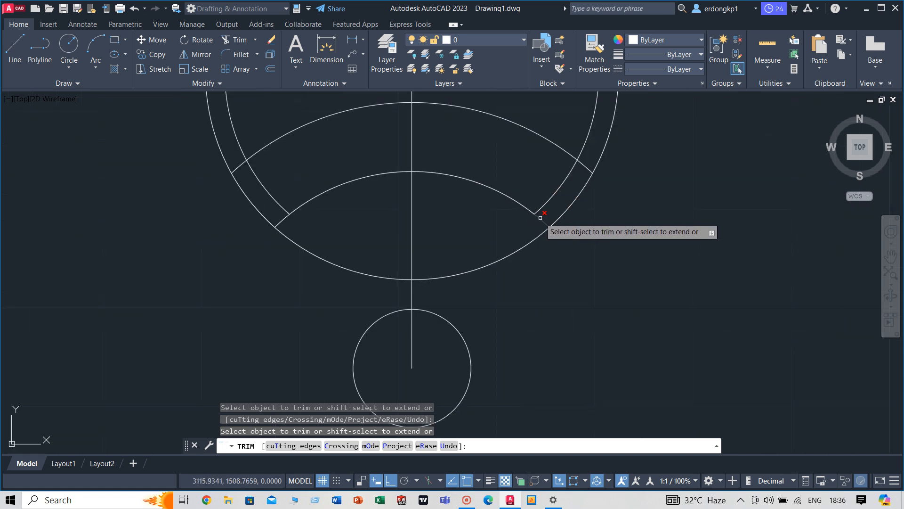
left_click(585, 166)
scroll(573, 179, "down", 2)
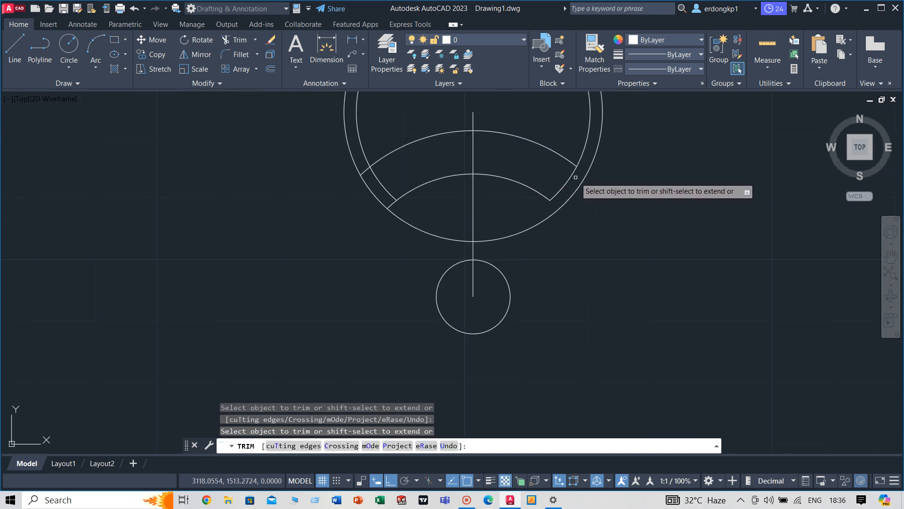
middle_click_drag(498, 201, 513, 272)
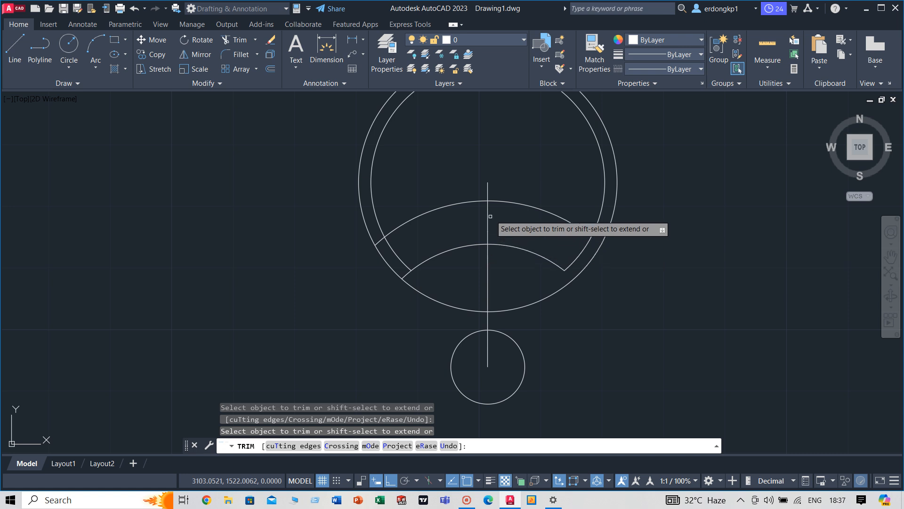
scroll(518, 150, "down", 2)
middle_click_drag(518, 149, 521, 216)
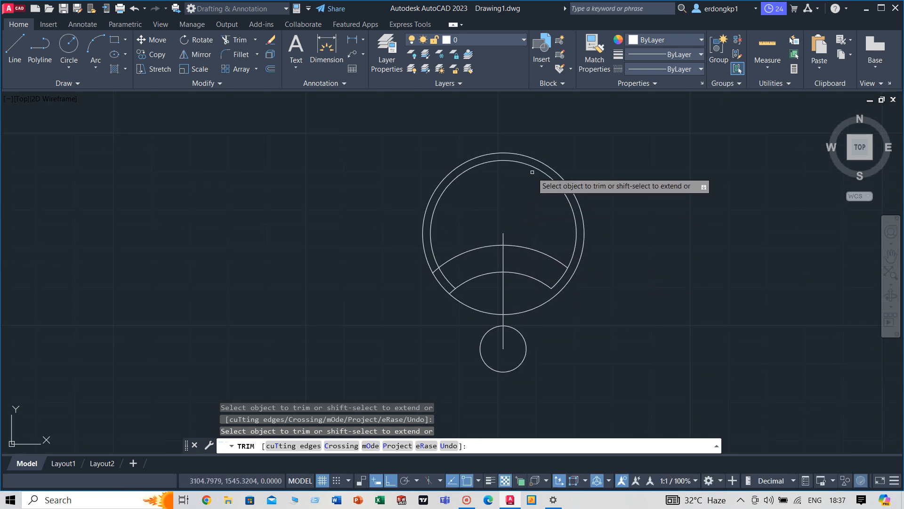
left_click(435, 271)
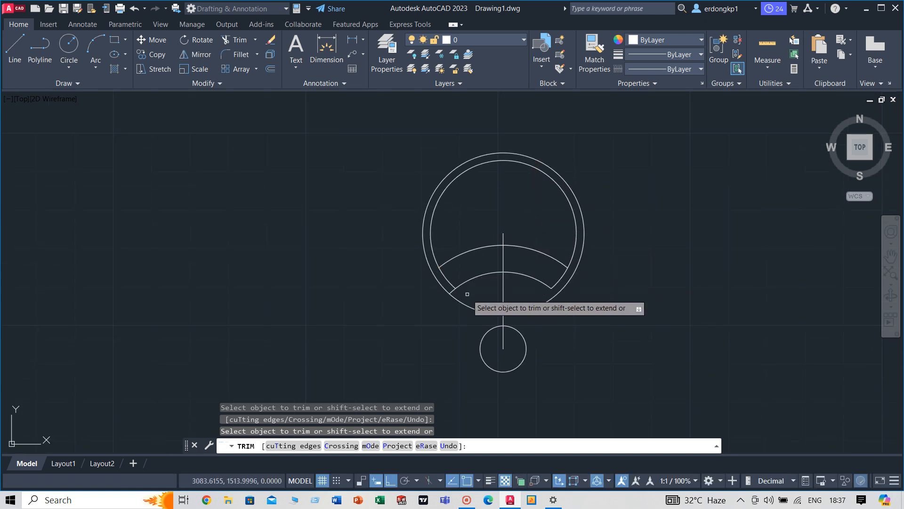
left_click(453, 290)
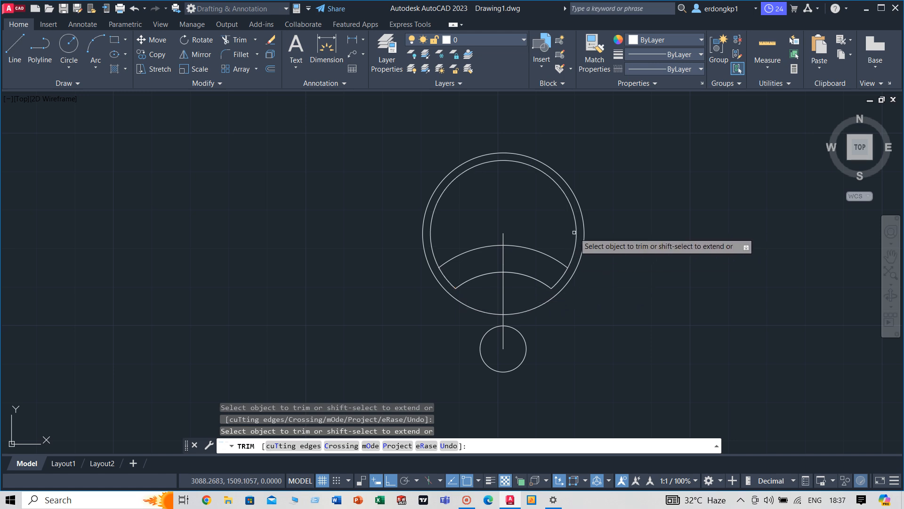
left_click(577, 229)
right_click(648, 198)
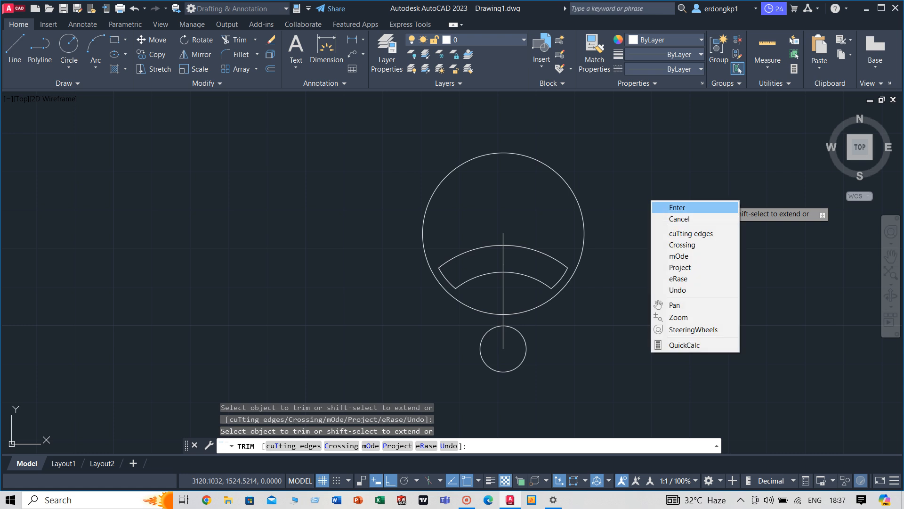
Finish trimming and erase the short vertical line running down from the centre of the 42-diameter circle
left_click(659, 205)
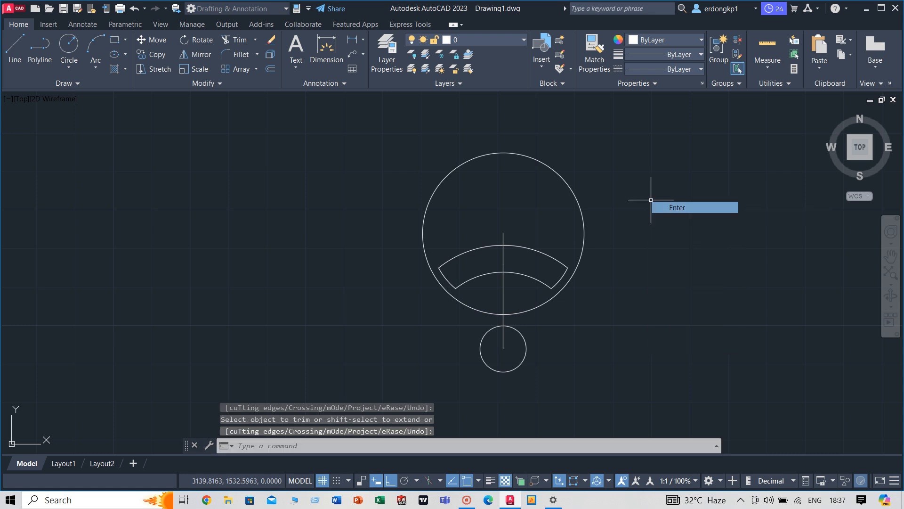
left_click(503, 237)
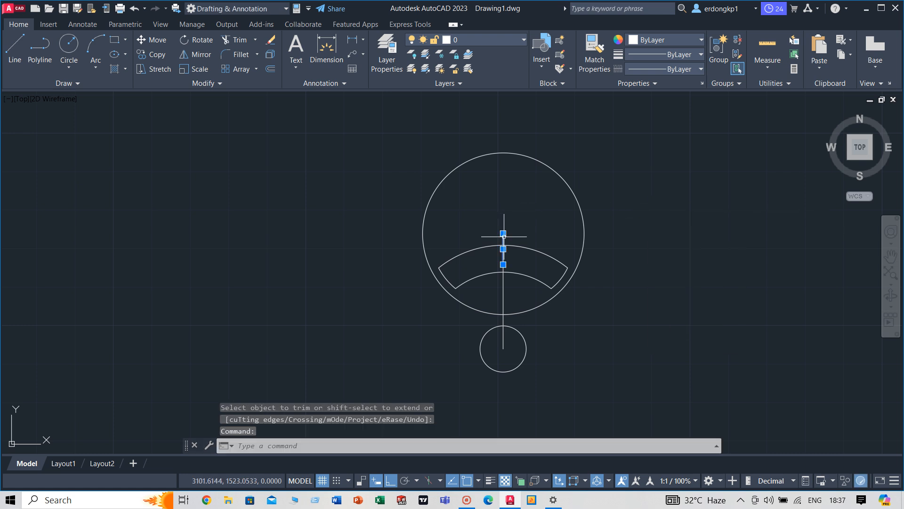
key("Delete")
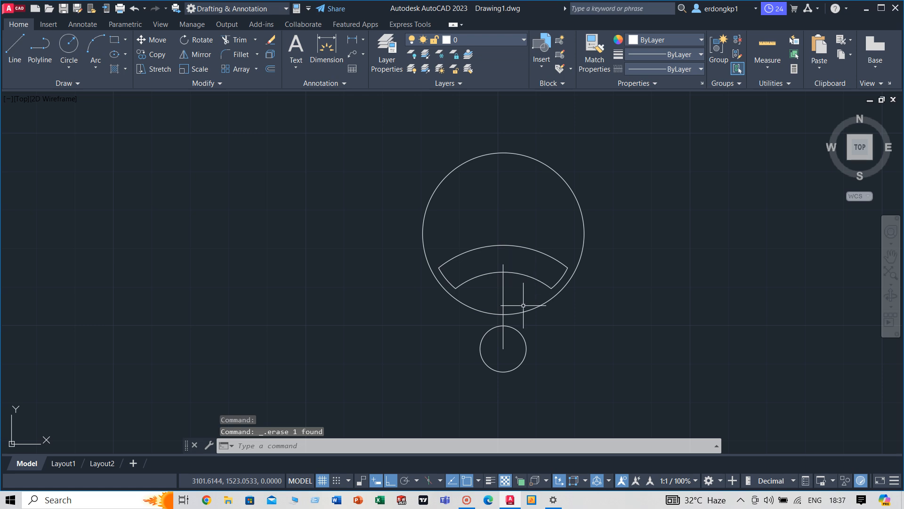
Offset the vertical line running up from the small circle's centre by 1 to both sides
mouse_move(526, 288)
middle_mouse_down()
mouse_move(622, 283)
mouse_move(619, 277)
middle_mouse_up()
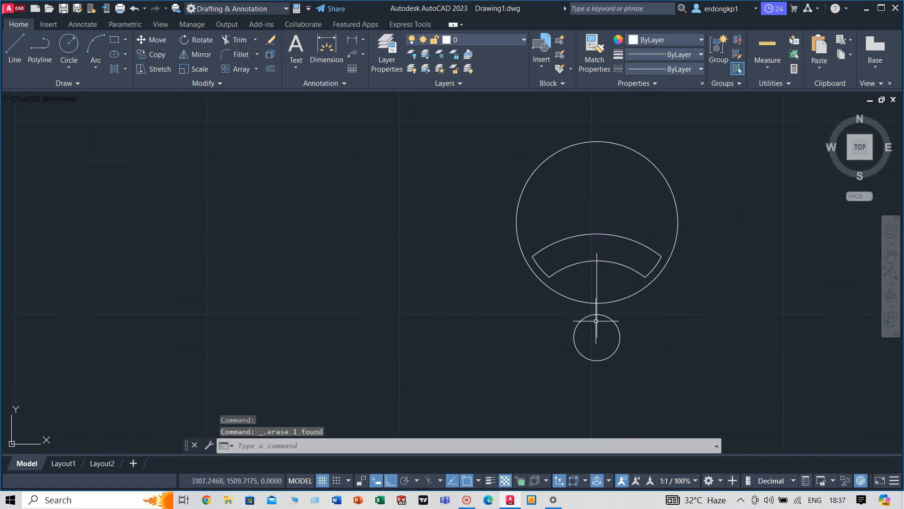
scroll(595, 321, "up", 4)
left_click(586, 303)
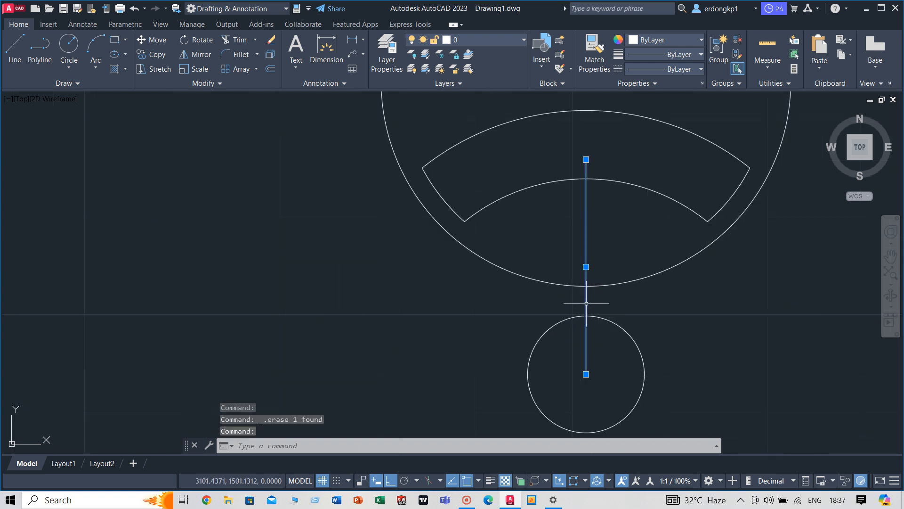
type("o")
key("Return")
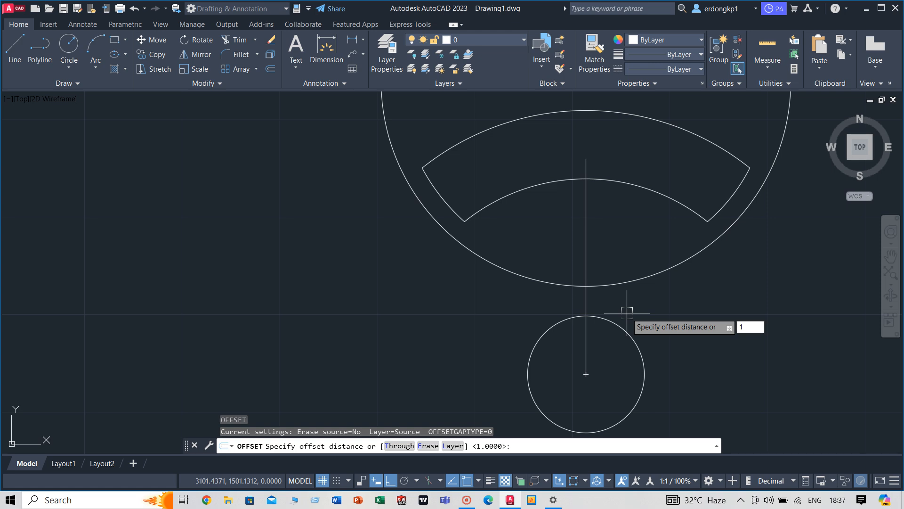
type("1")
key("Return")
left_click(588, 304)
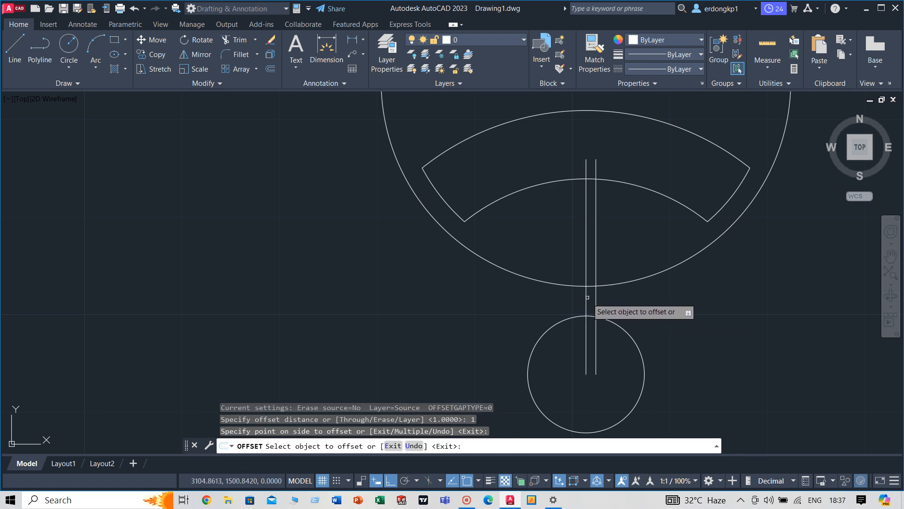
left_click(587, 298)
left_click(569, 299)
right_click(717, 314)
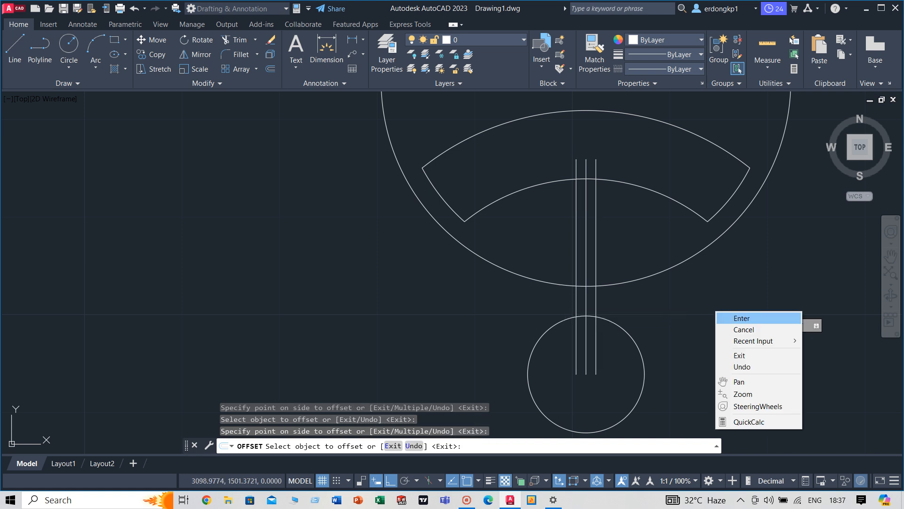
left_click(725, 318)
Trim the parts of the three vertical lines that lie inside the small lower circle
type("tr")
key("Return")
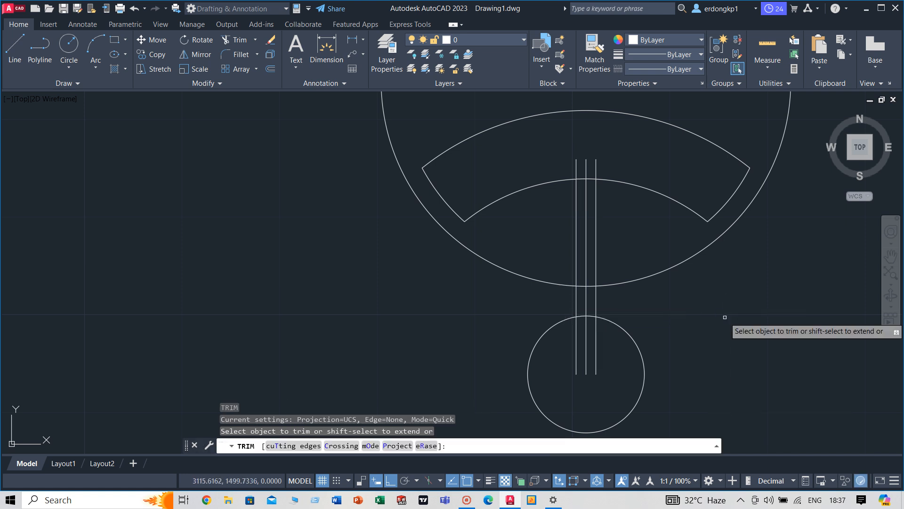
left_click(610, 347)
left_click(572, 348)
key("Return")
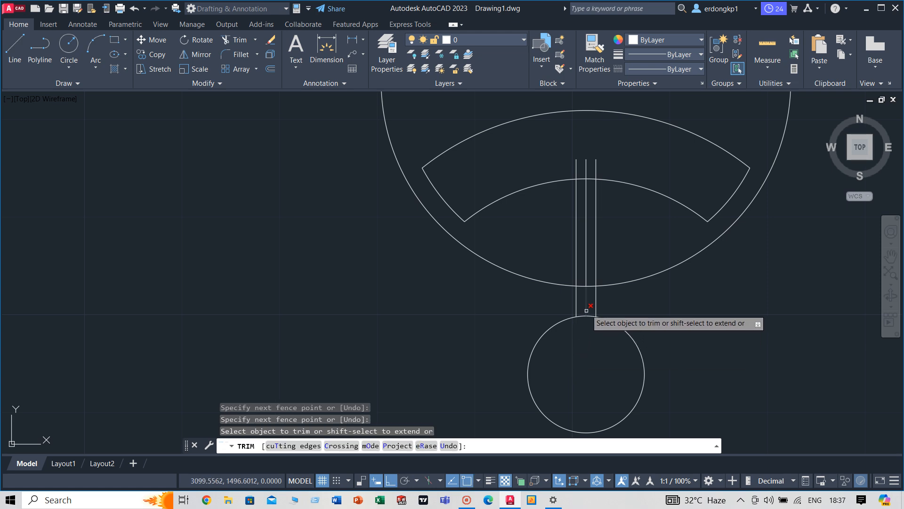
Trim everything of the three vertical lines above the neck and the middle line within it, leaving two short lines joining the circles
left_click(611, 241)
left_click(564, 239)
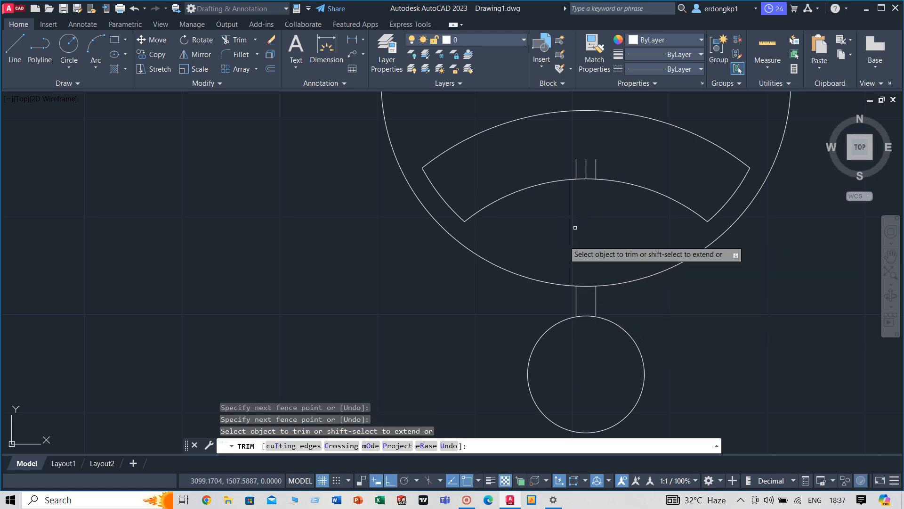
left_click(541, 156)
left_click(606, 165)
key("Return")
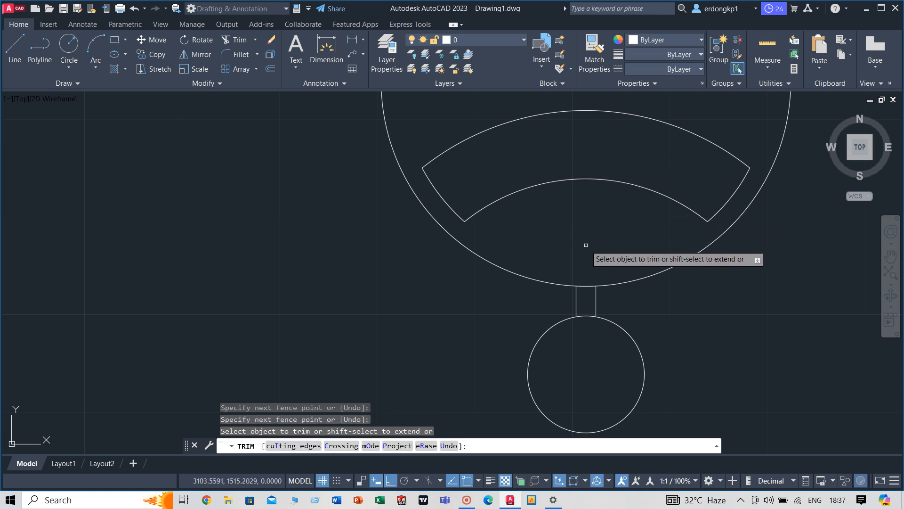
right_click(588, 230)
left_click(614, 237)
Draw a 22-long vertical line upward from the centre of the small lower circle
scroll(598, 232, "down", 2)
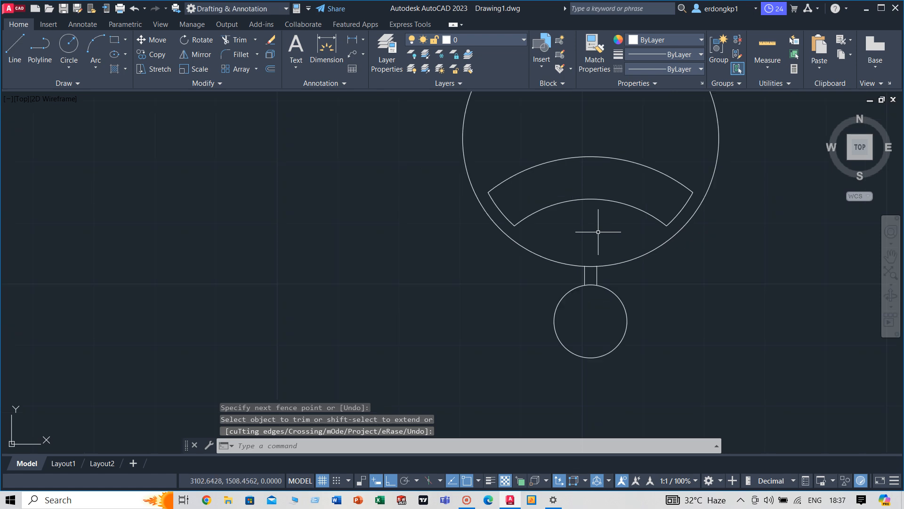
scroll(598, 233, "down", 2)
middle_click_drag(598, 232, 574, 312)
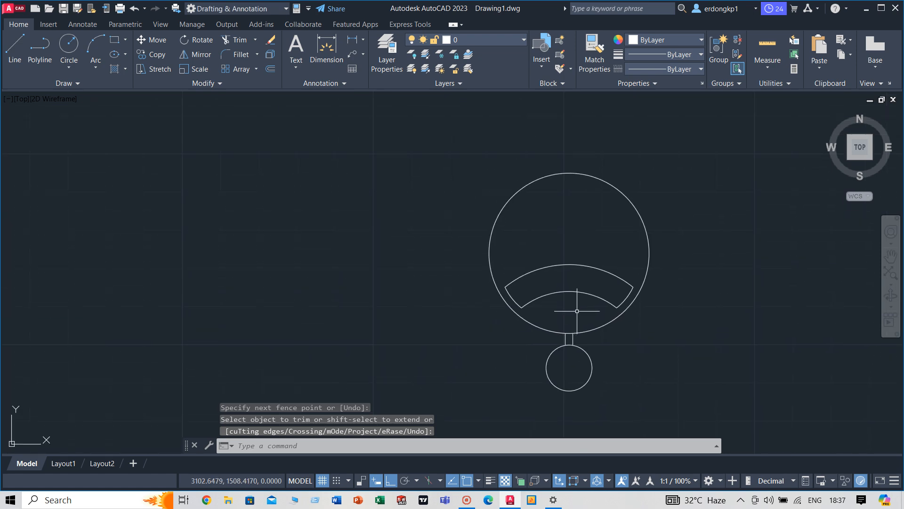
type("l")
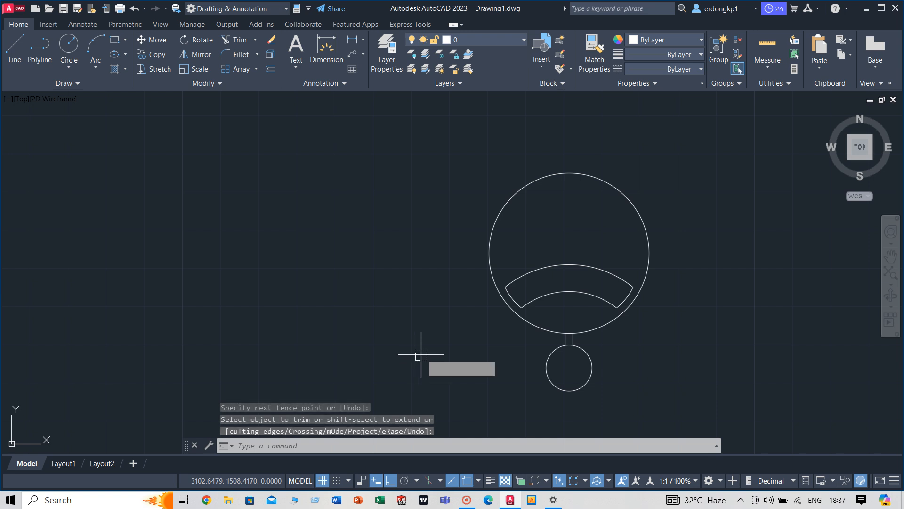
key("Return")
left_click(569, 368)
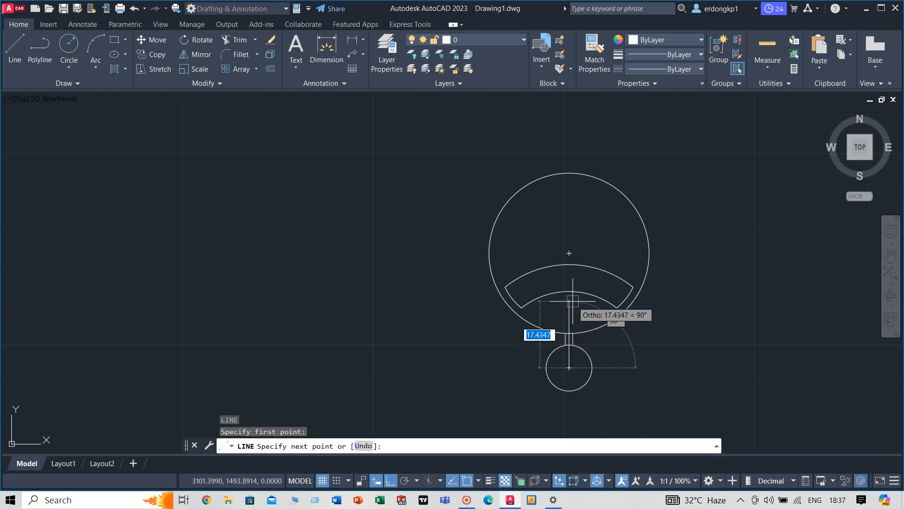
type("2")
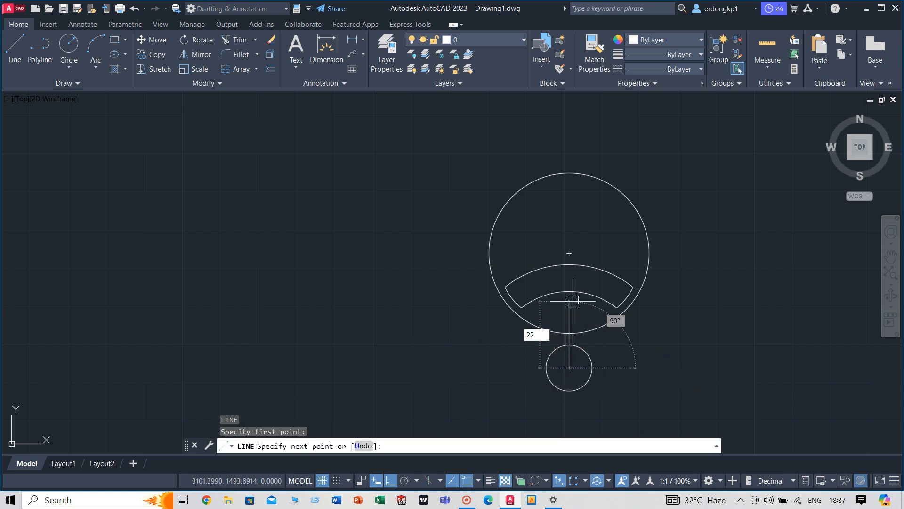
type("2")
key("Return")
key("Escape")
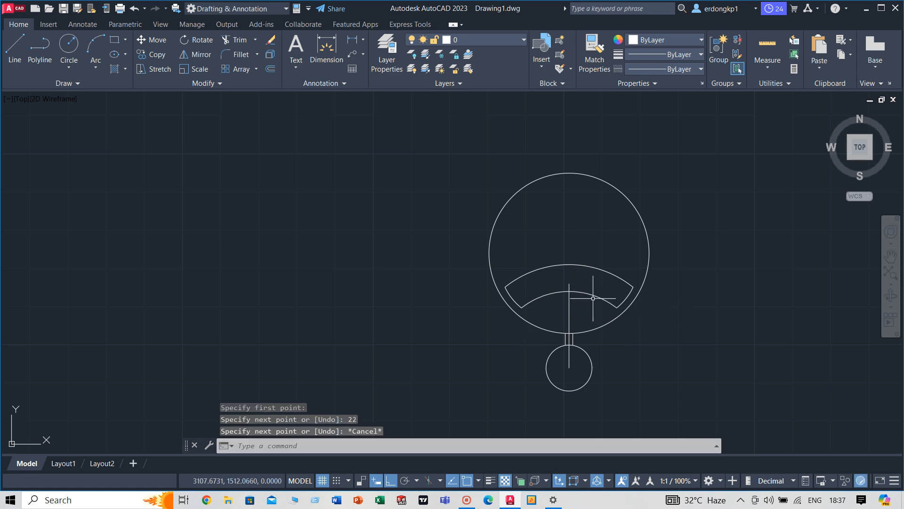
Draw a circle of diameter 60 centred on the upper end of the 22-long vertical line
type("c")
key("Return")
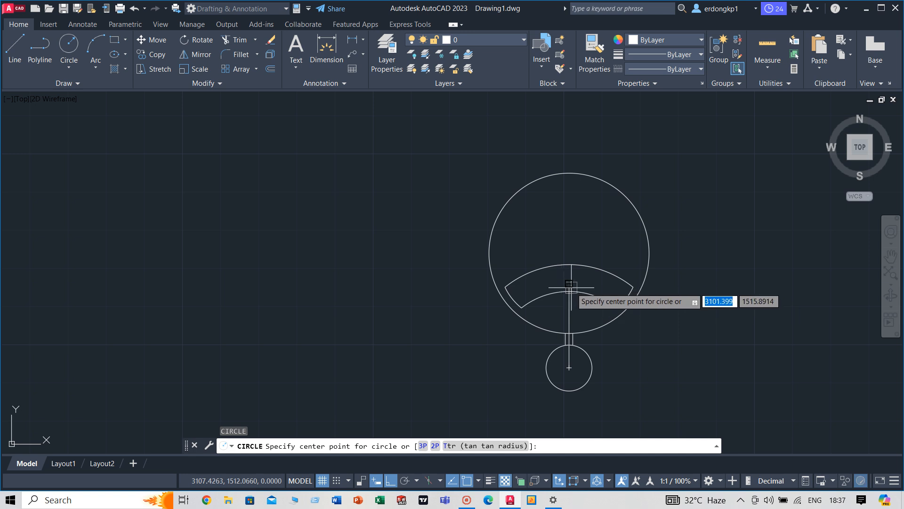
left_click(569, 283)
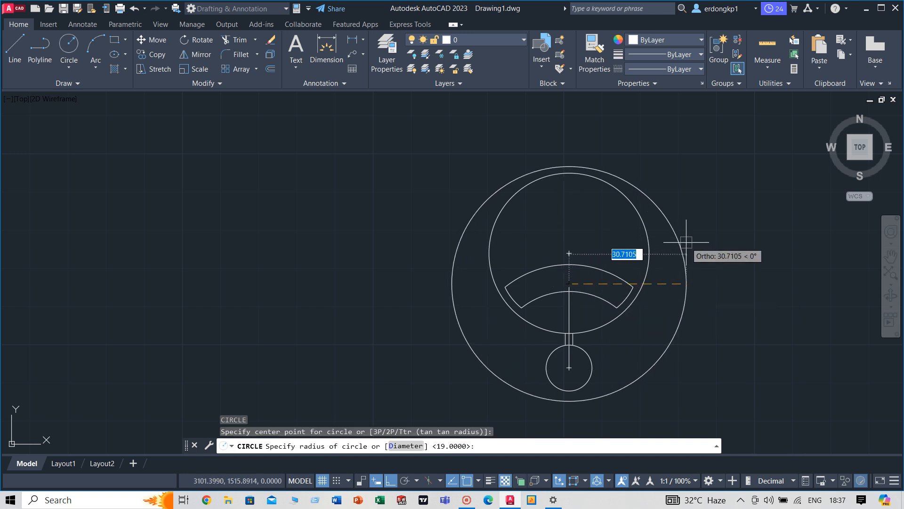
type("d")
key("Return")
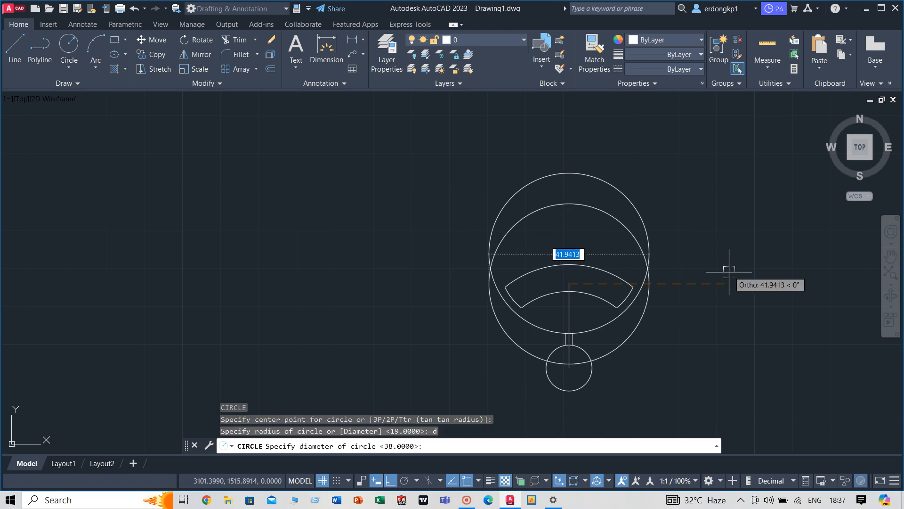
type("60")
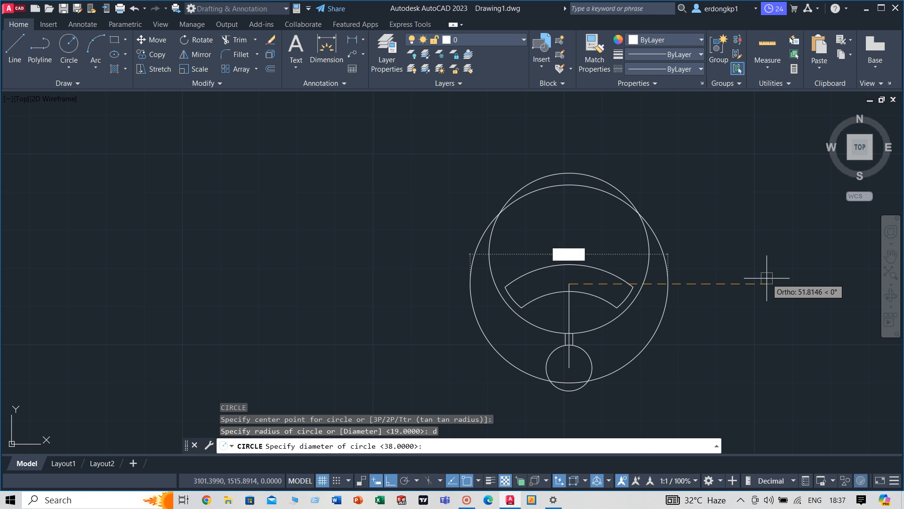
key("Return")
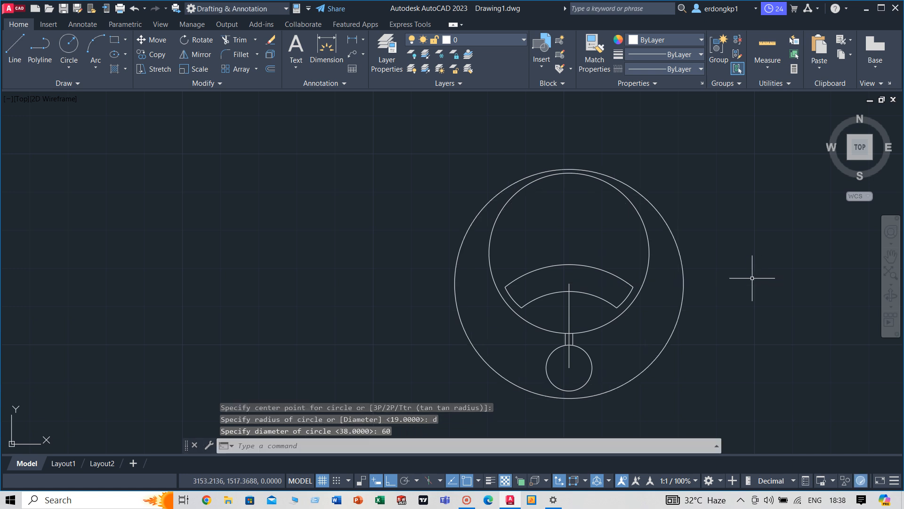
Draw an open U-shape of three lines beside the circles, with an 8-long horizontal base and a right leg about 5 long
middle_click_drag(748, 290, 694, 271)
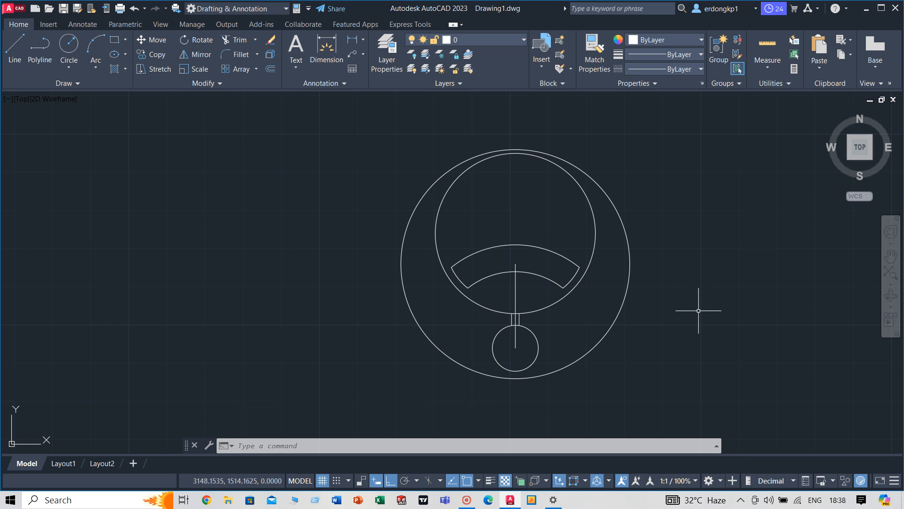
key("Return")
left_click(688, 283)
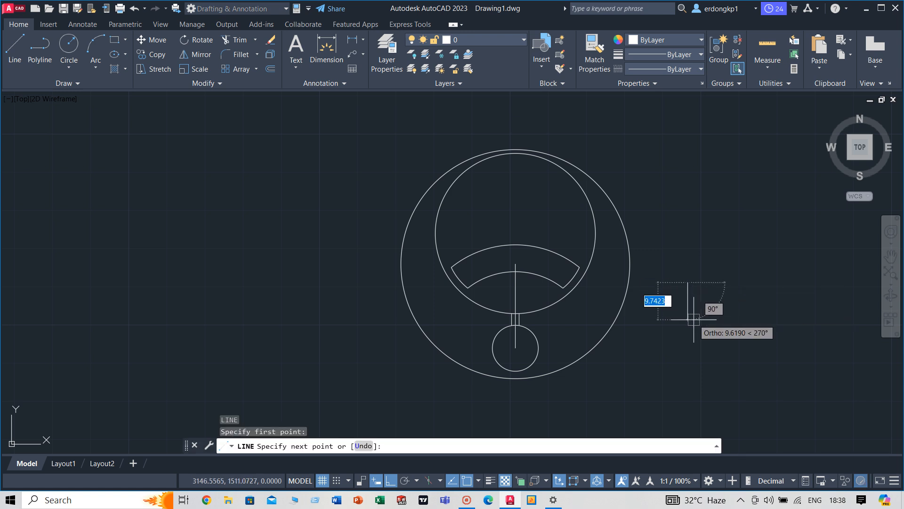
left_click(696, 311)
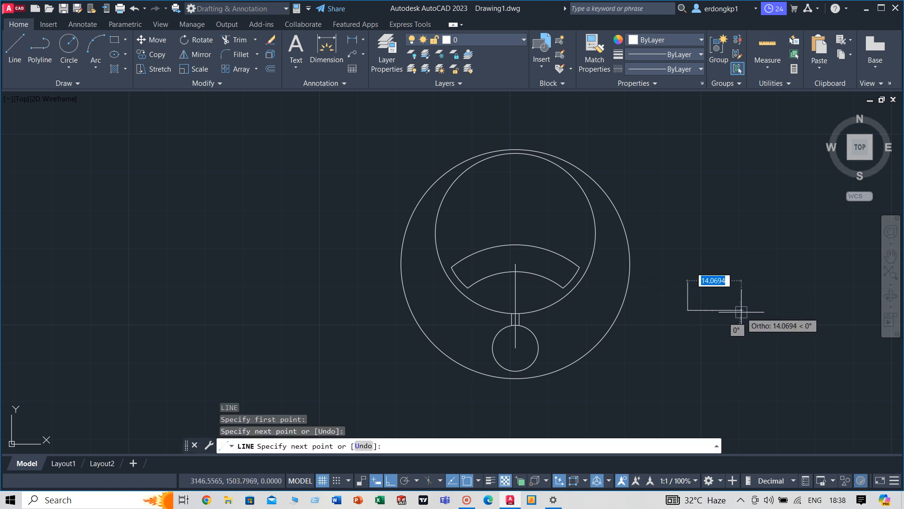
type("8")
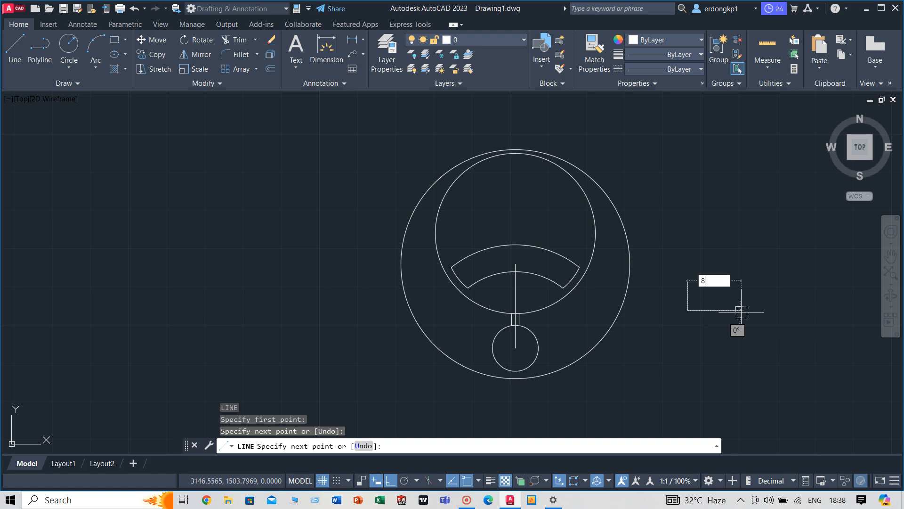
key("Return")
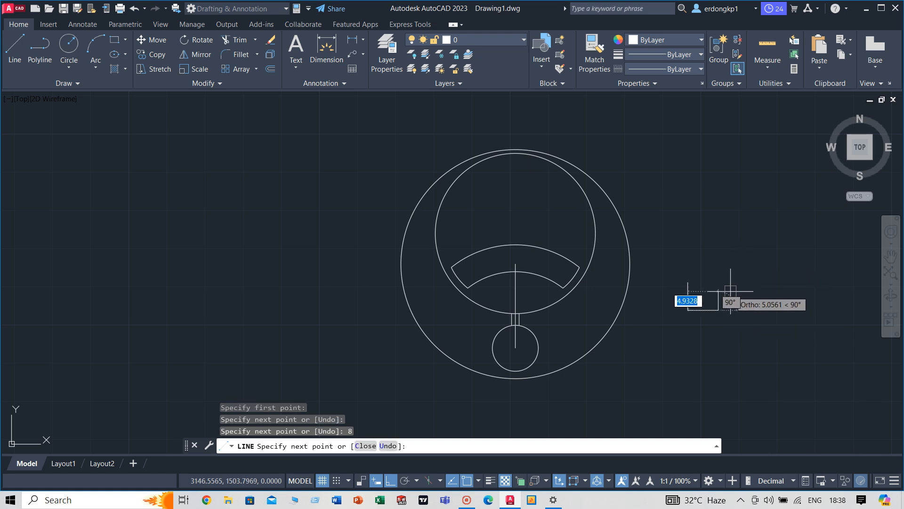
left_click(720, 291)
right_click(765, 283)
left_click(781, 291)
Move the U-shape by its base midpoint, with ortho off, onto the circles' vertical axis just below the top of the 42-diameter circle
left_click(755, 276)
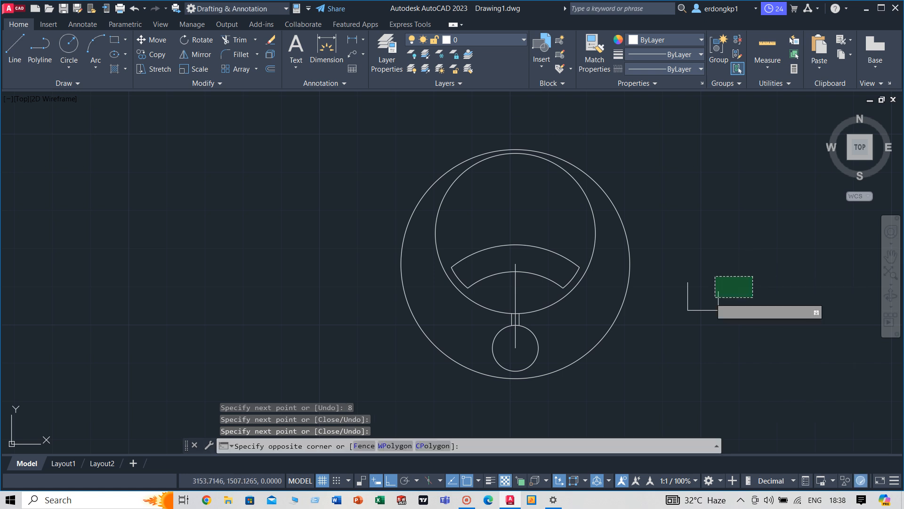
left_click(674, 330)
type("m")
key("Return")
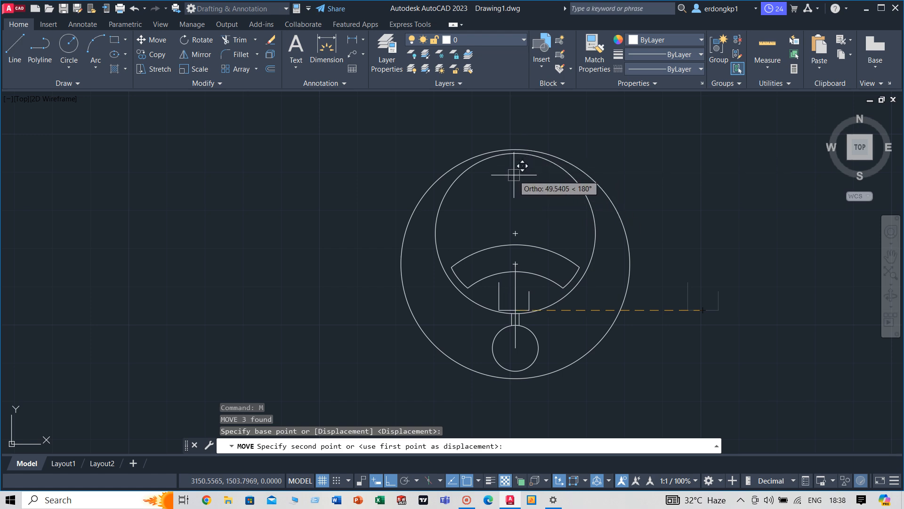
key("F8")
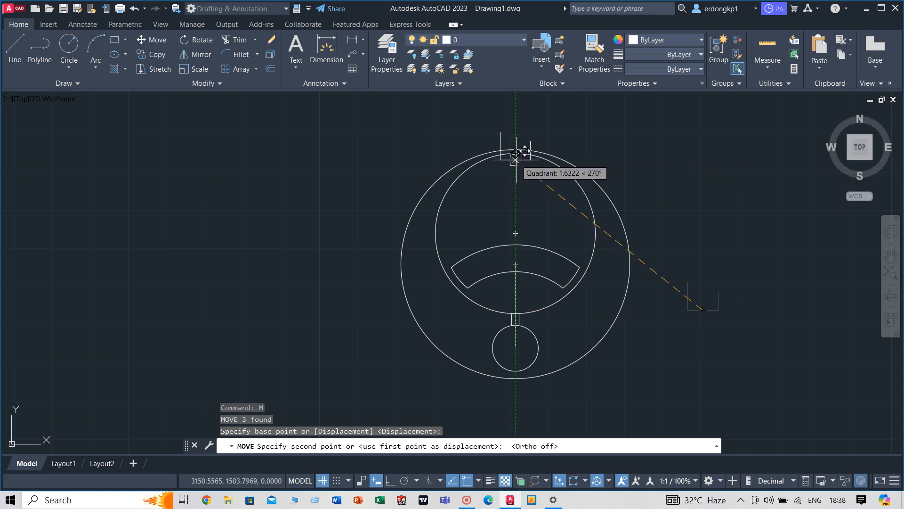
left_click(524, 147)
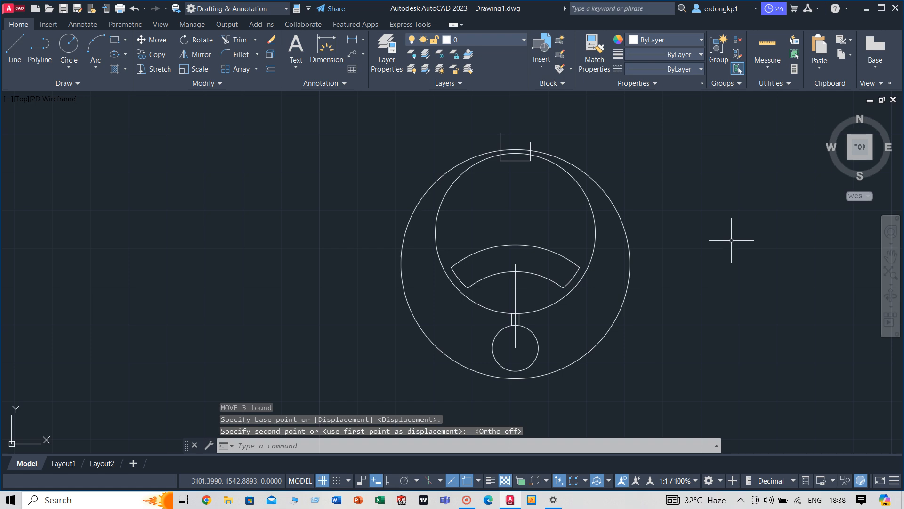
Trim the U-shape's base and leg ends and the circle arcs between its legs, leaving a closed-ended gap at the profile's top
key("Return")
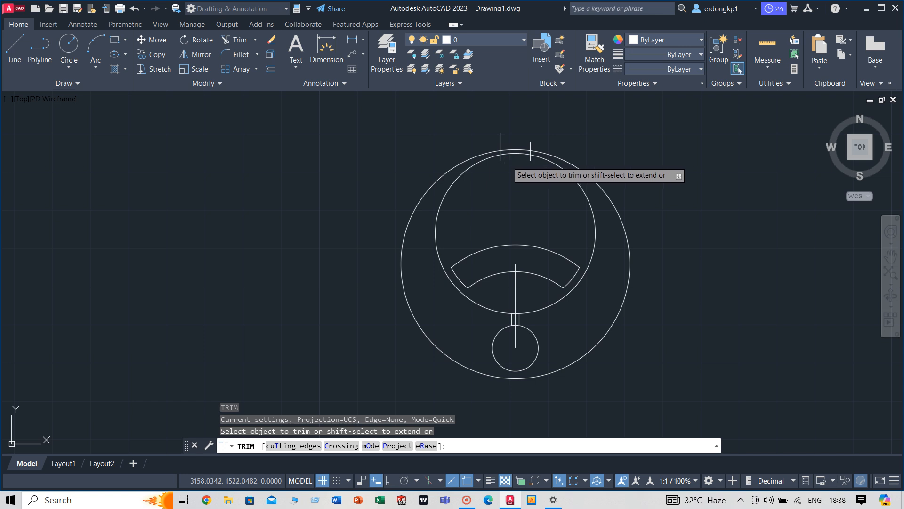
left_click(506, 161)
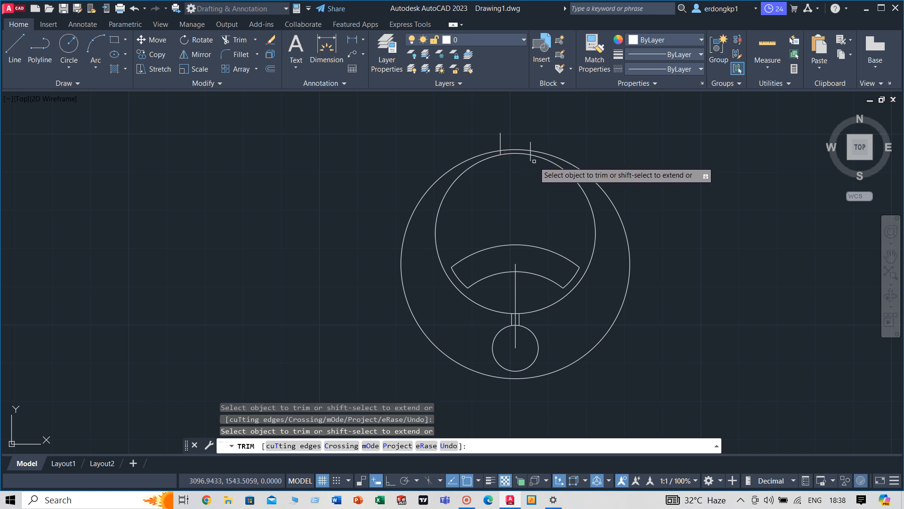
left_click(520, 163)
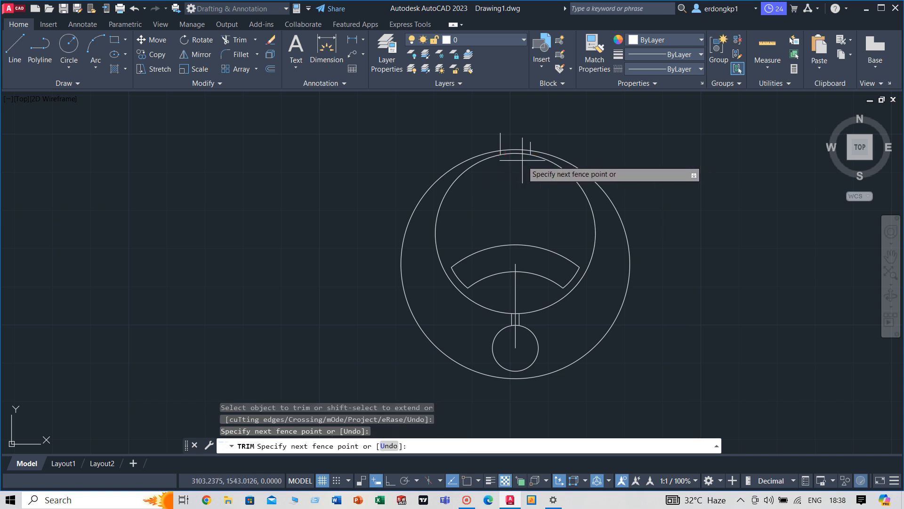
left_click(500, 138)
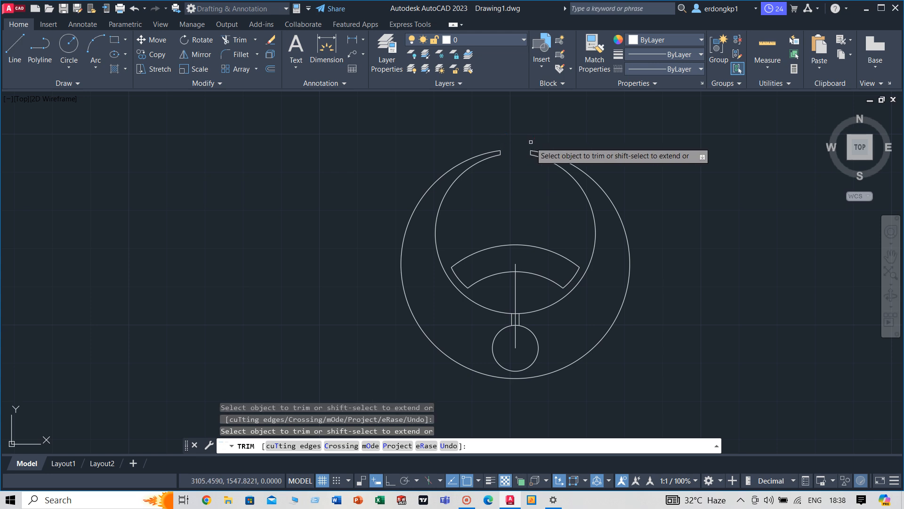
Trim away the vertical centre line and the circle arcs crossing the neck, so the neck opens into both circles
middle_click_drag(688, 292, 699, 243)
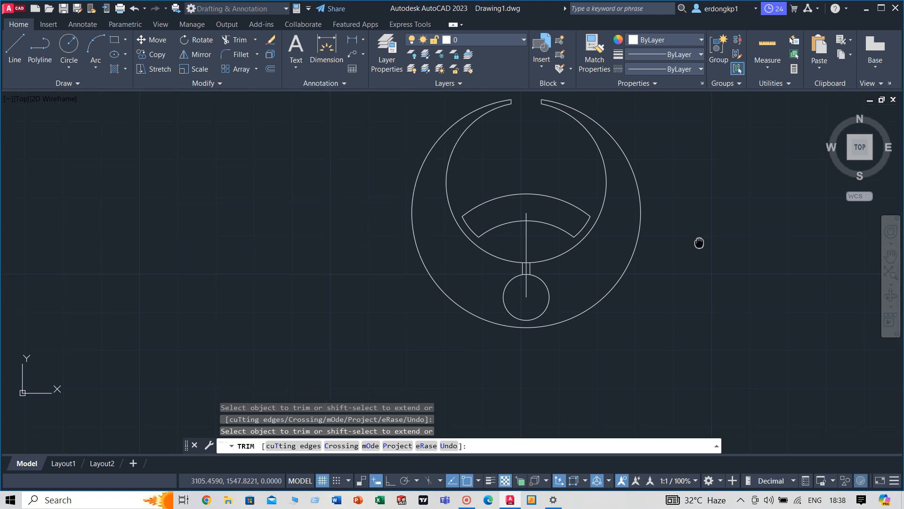
left_click(527, 284)
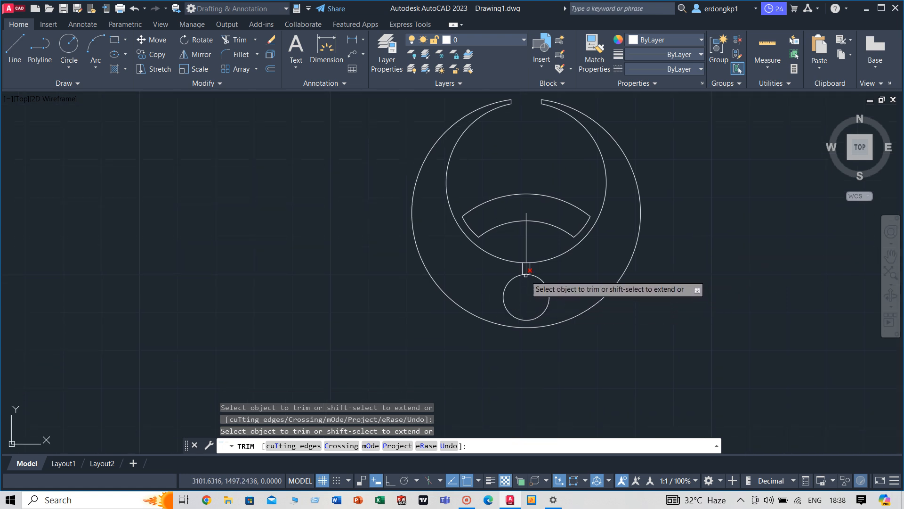
scroll(527, 275, "up", 4)
left_click_drag(537, 188, 512, 188)
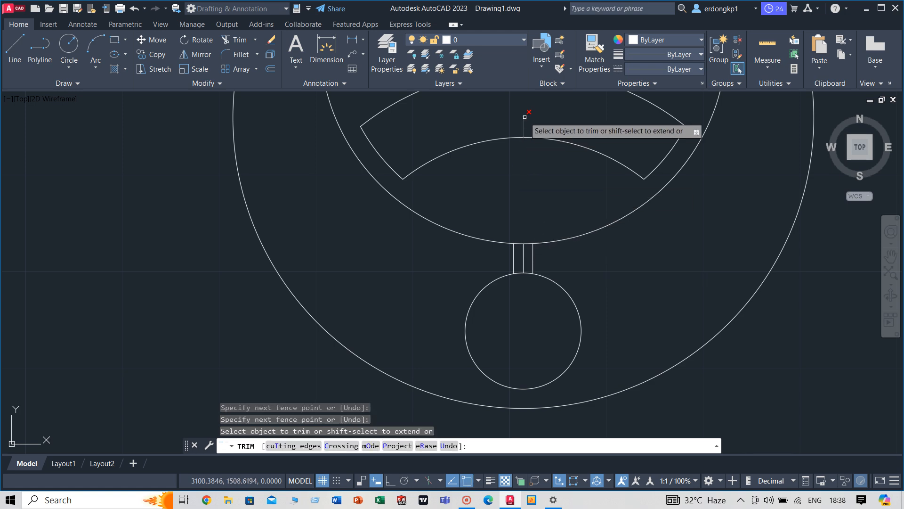
mouse_move(525, 116)
left_mouse_down()
mouse_move(521, 131)
mouse_move(555, 117)
left_mouse_up()
mouse_move(525, 247)
left_mouse_down()
mouse_move(522, 230)
mouse_move(520, 282)
mouse_move(524, 246)
left_mouse_up()
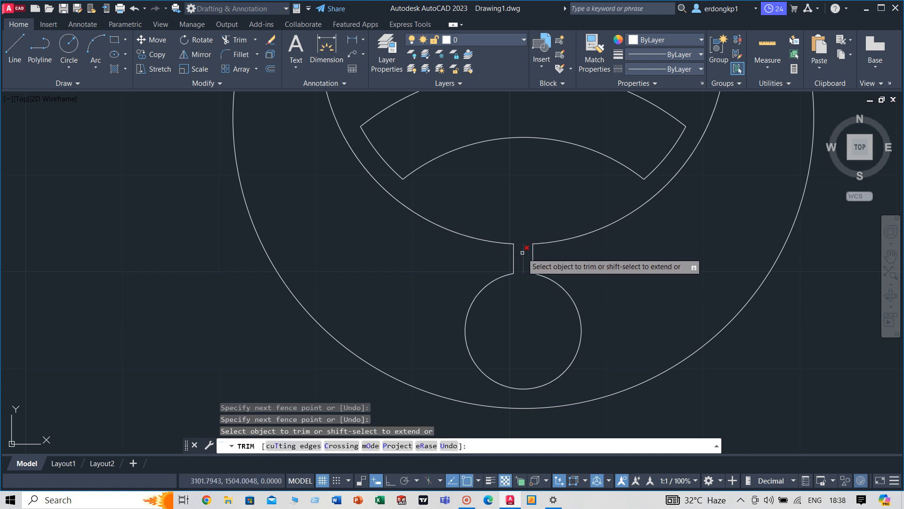
right_click(524, 169)
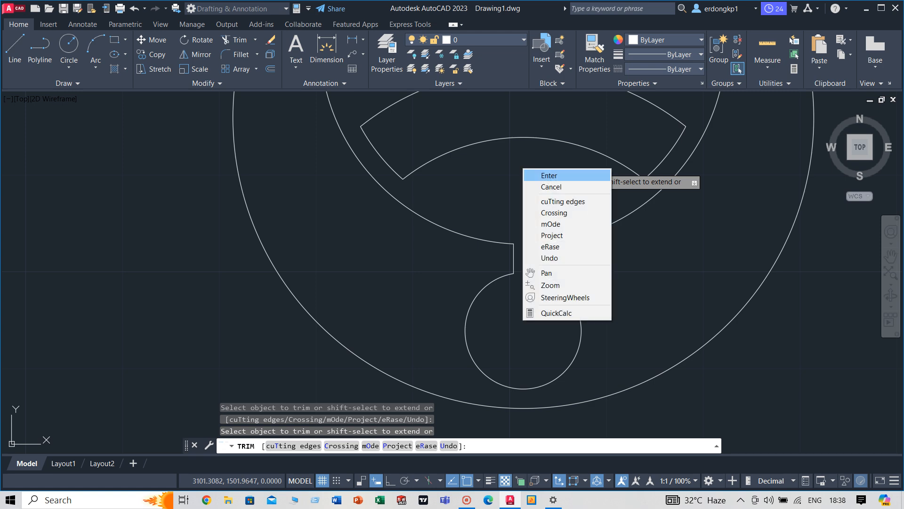
left_click(534, 177)
scroll(533, 176, "down", 2)
scroll(533, 182, "down", 2)
middle_click_drag(533, 182, 522, 270)
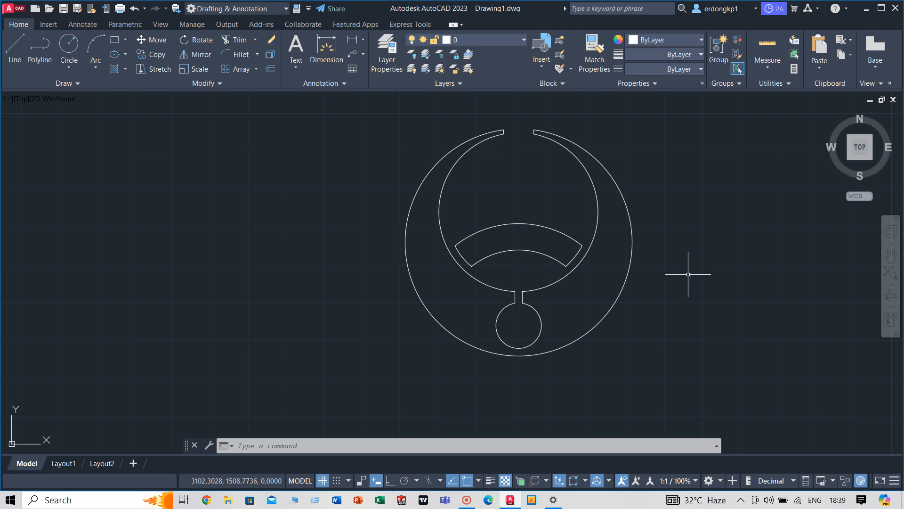
middle_click_drag(668, 318, 661, 276)
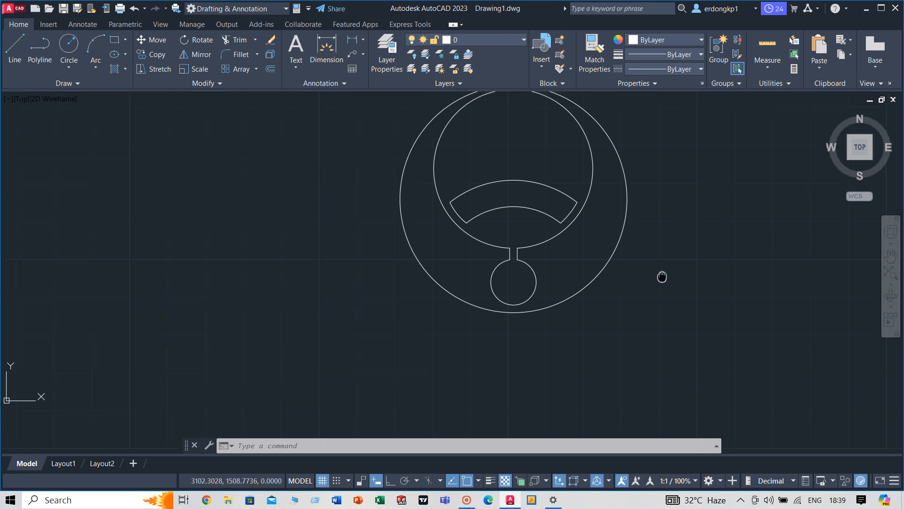
scroll(710, 194, "down", 2)
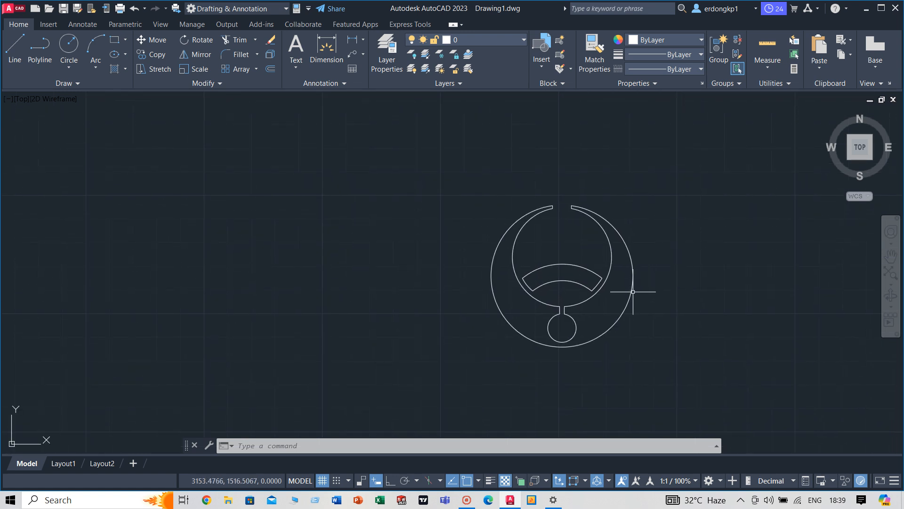
left_click(634, 292)
left_click(609, 245)
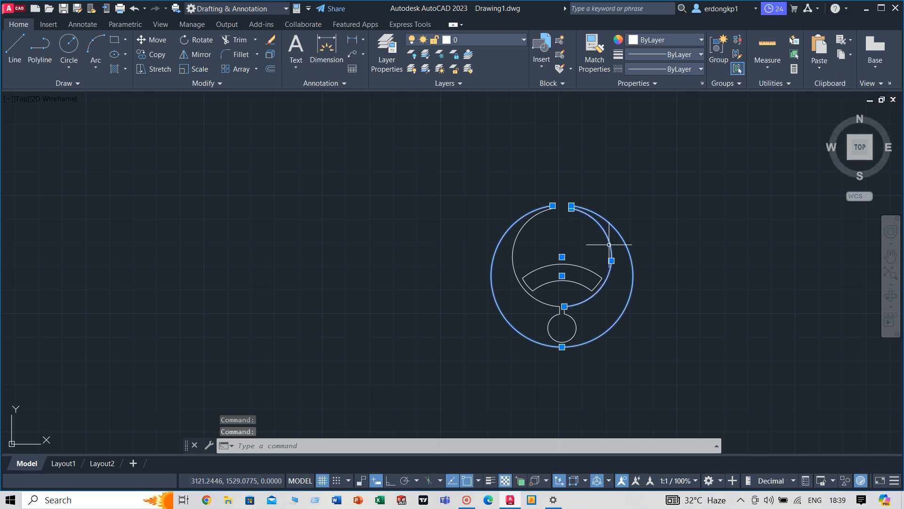
key("Escape")
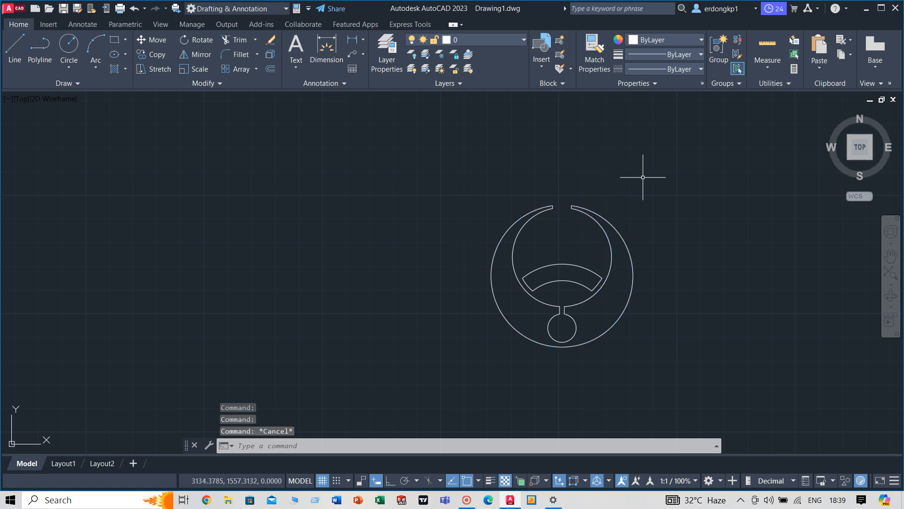
Create a polar array of the whole profile except the small circle's arc, with 3 items over 360 degrees about the small circle's centre
left_click(659, 156)
left_click(440, 394)
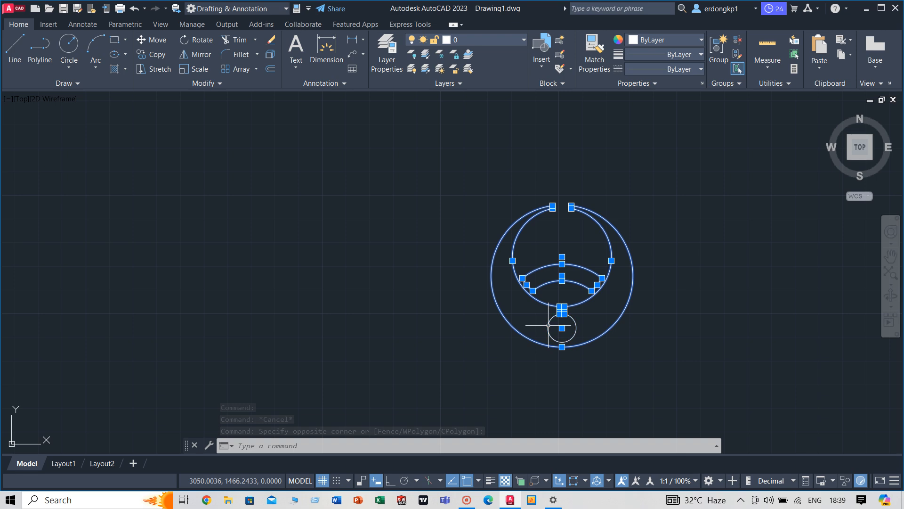
scroll(551, 327, "up", 4)
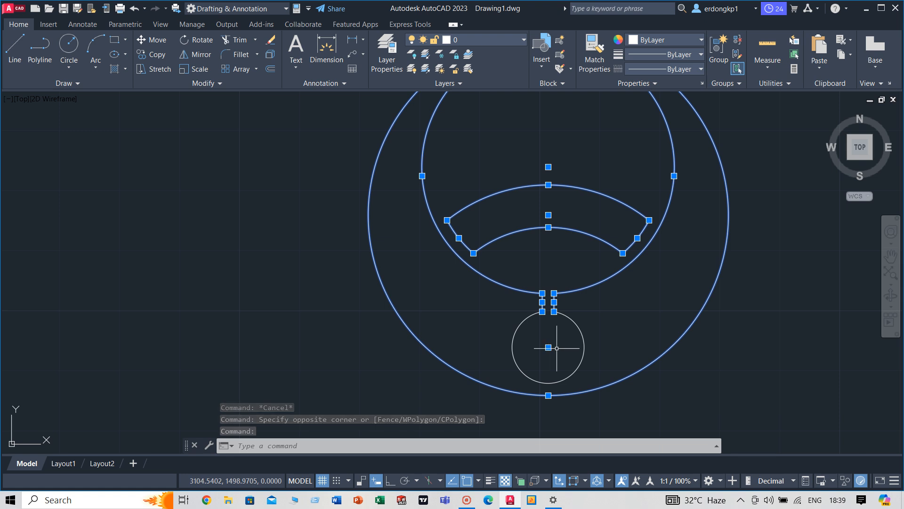
scroll(641, 330, "down", 2)
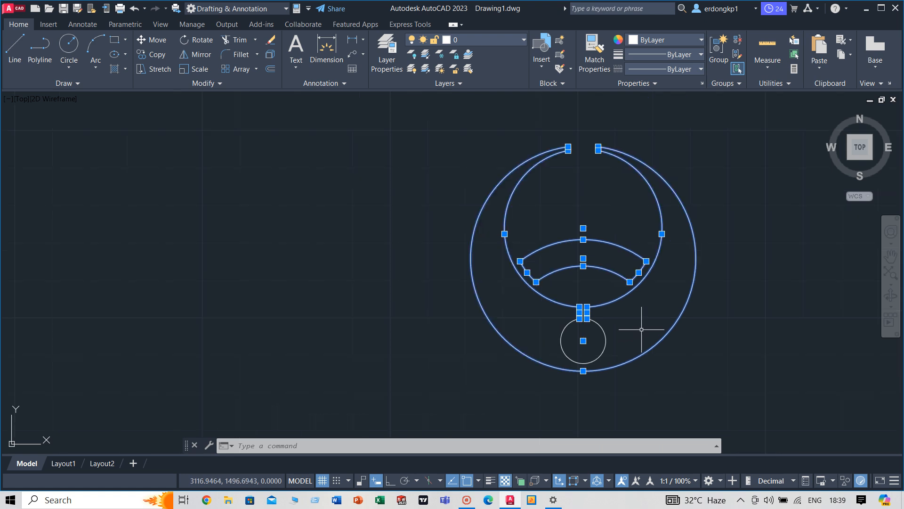
type("A")
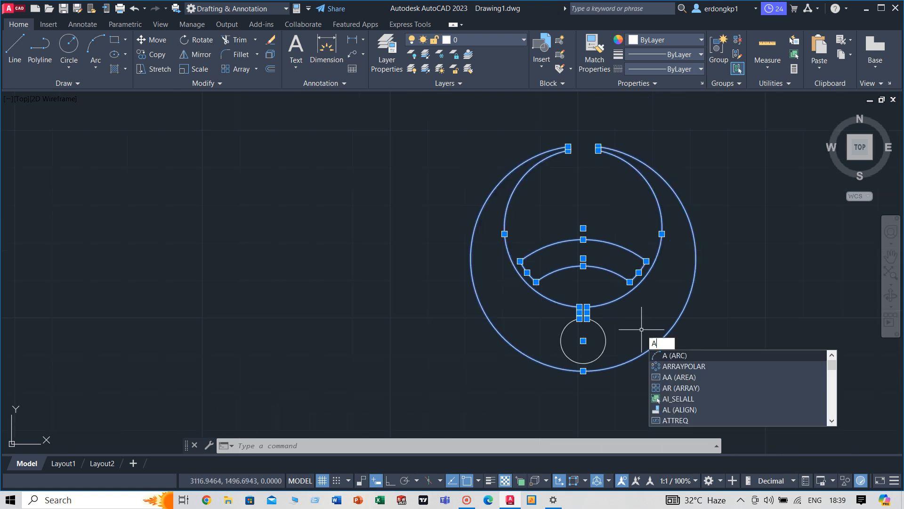
left_click(674, 366)
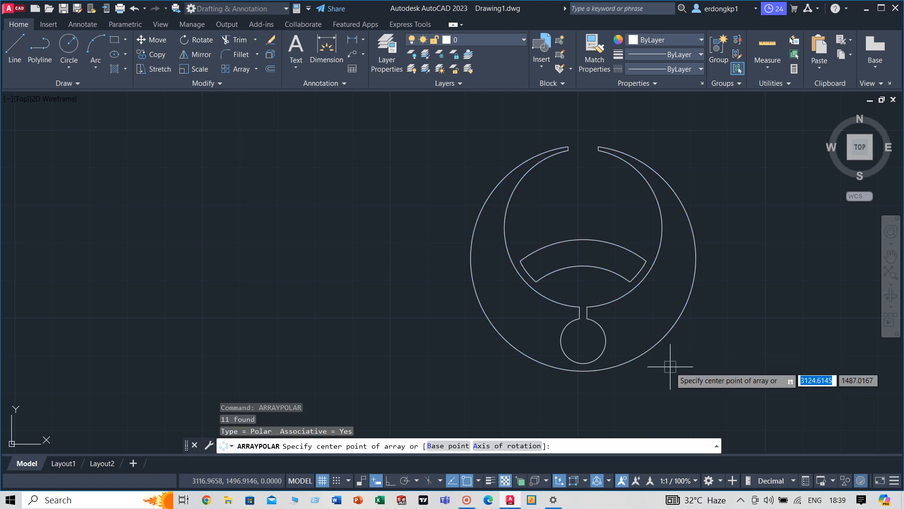
left_click(583, 340)
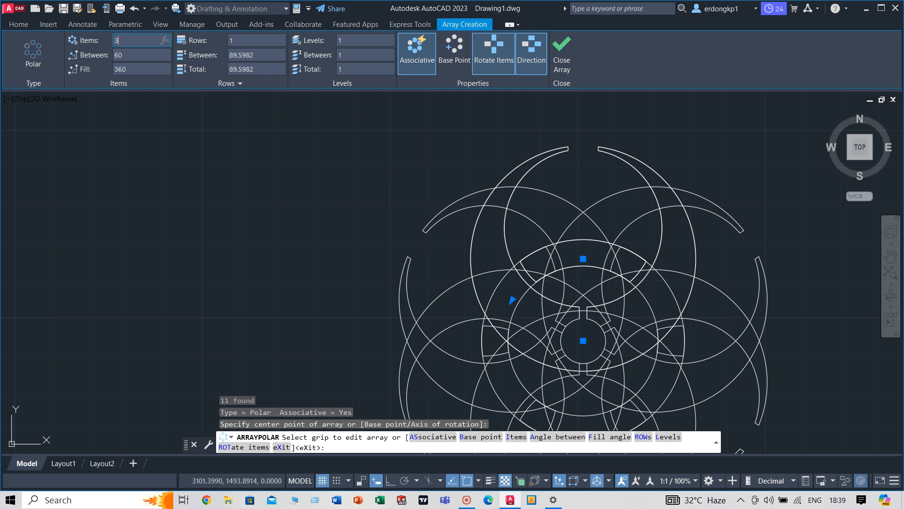
key("Return")
middle_click_drag(779, 254, 672, 165)
scroll(700, 182, "down", 4)
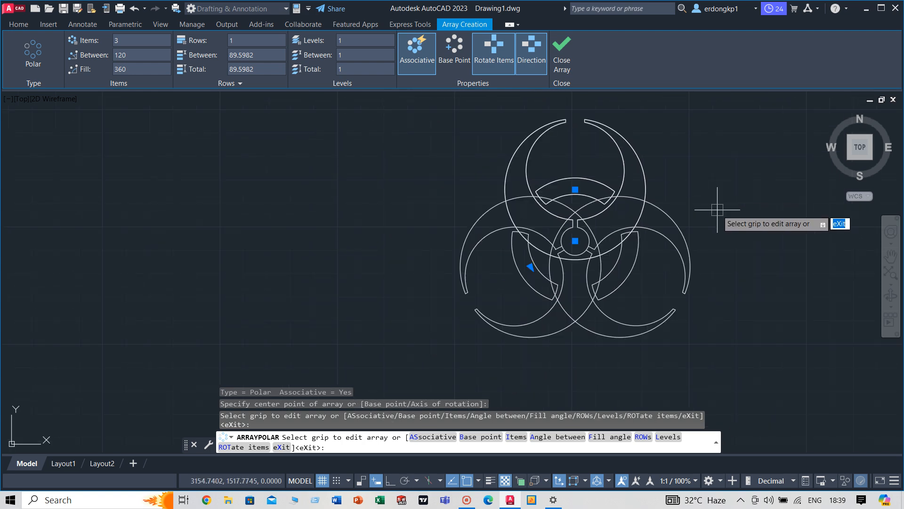
left_click(562, 55)
Explode the polar array into separate lines and arcs
middle_click_drag(718, 187, 673, 211)
left_click(673, 137)
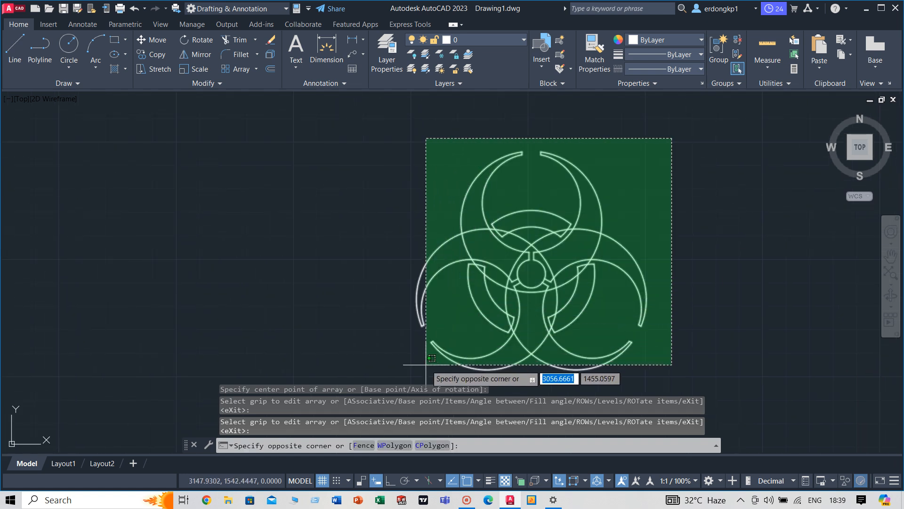
left_click(402, 377)
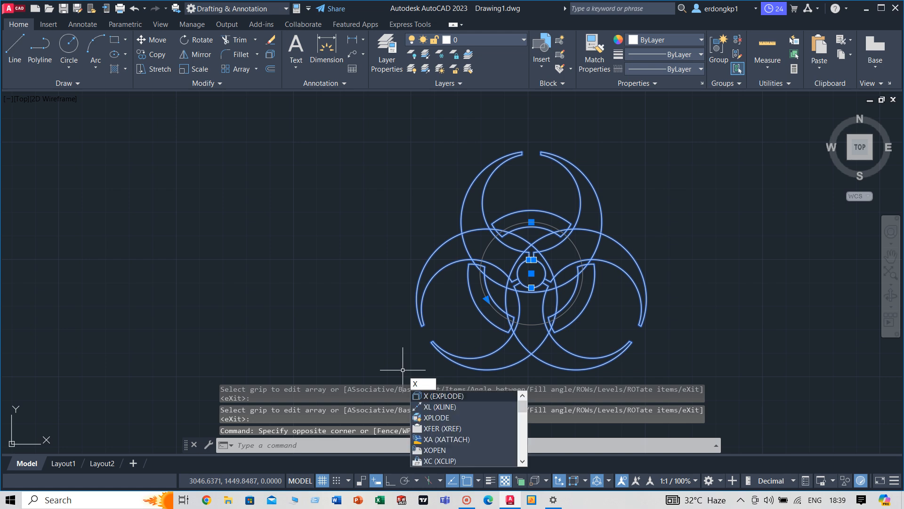
key("Return")
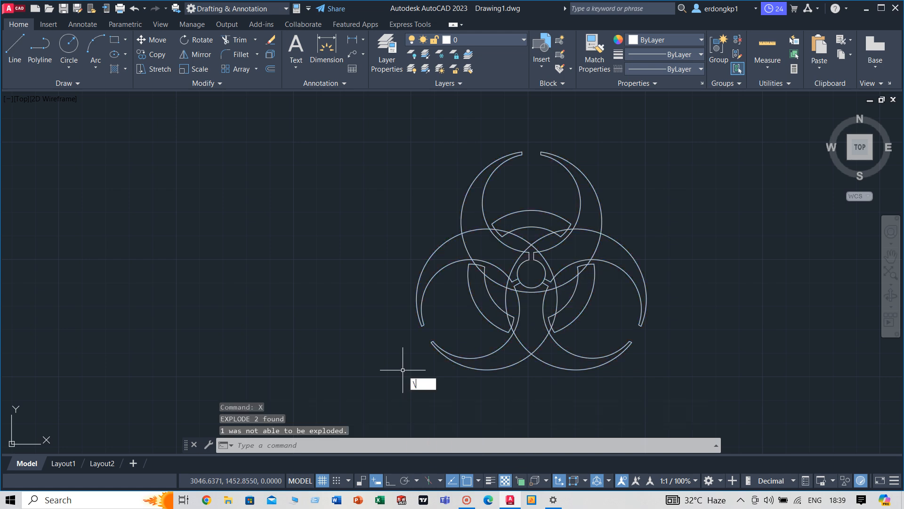
key("Escape")
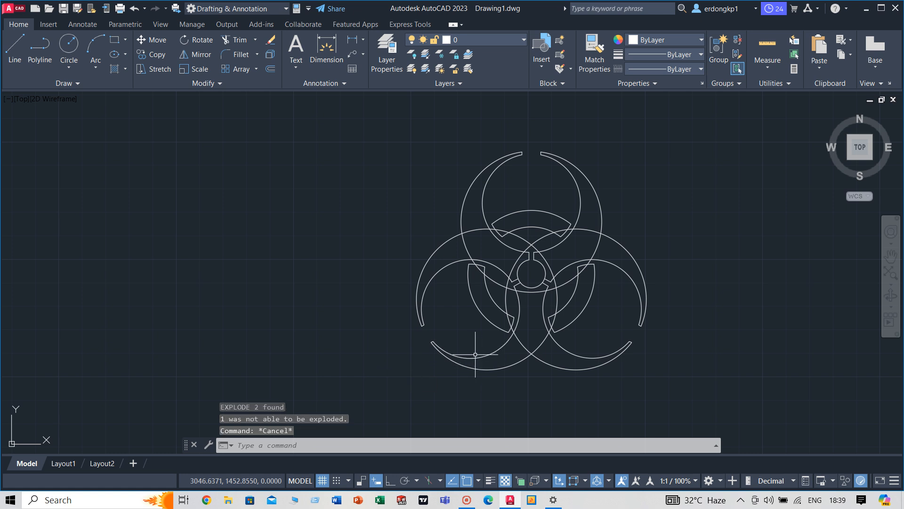
Trim the overlapping outer arcs where the upper lobe meets the lower-left and lower-right lobes
scroll(657, 255, "up", 2)
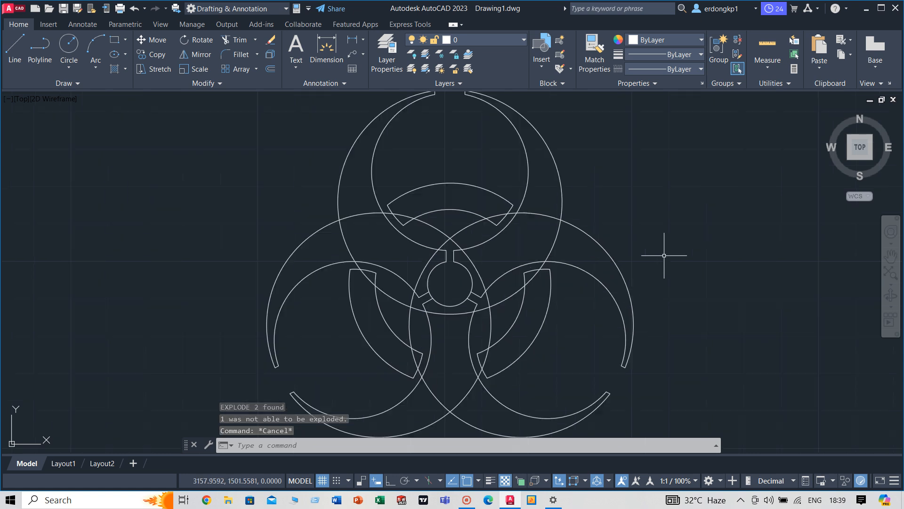
middle_click_drag(665, 255, 724, 230)
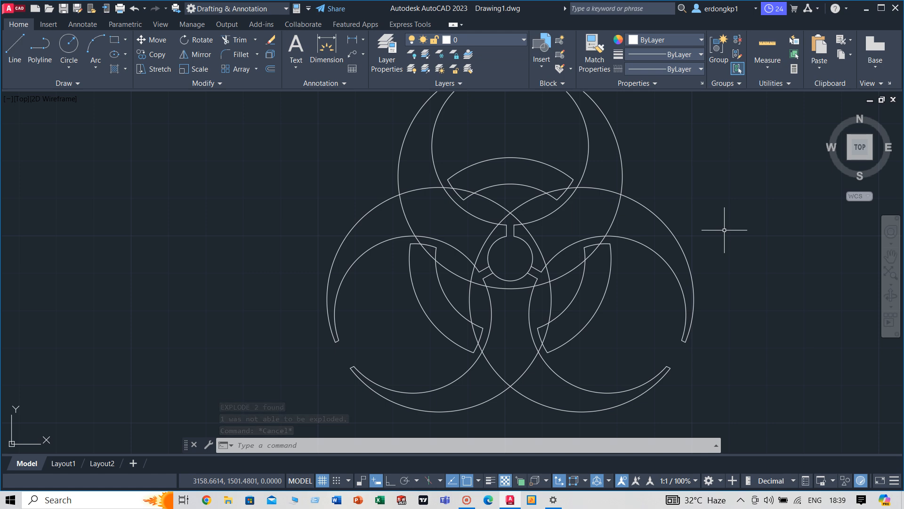
type("tr")
key("Return")
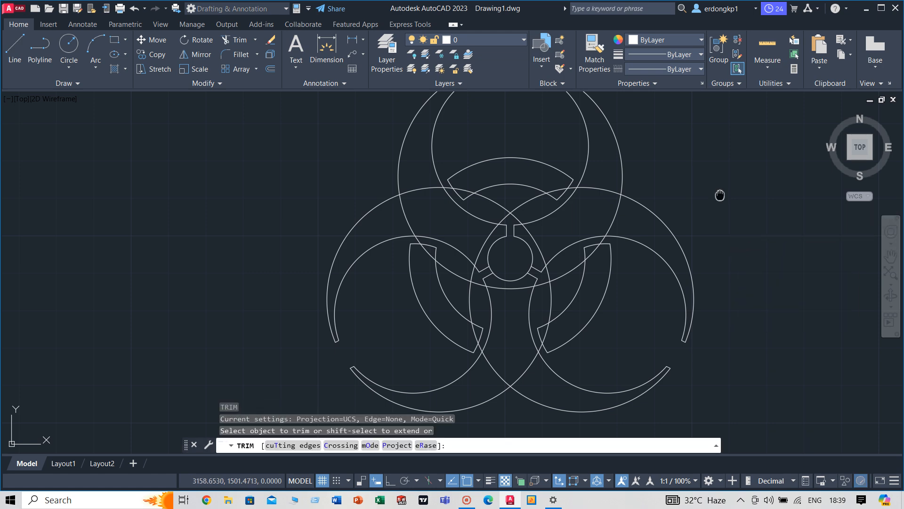
middle_click_drag(720, 195, 733, 226)
left_click(408, 244)
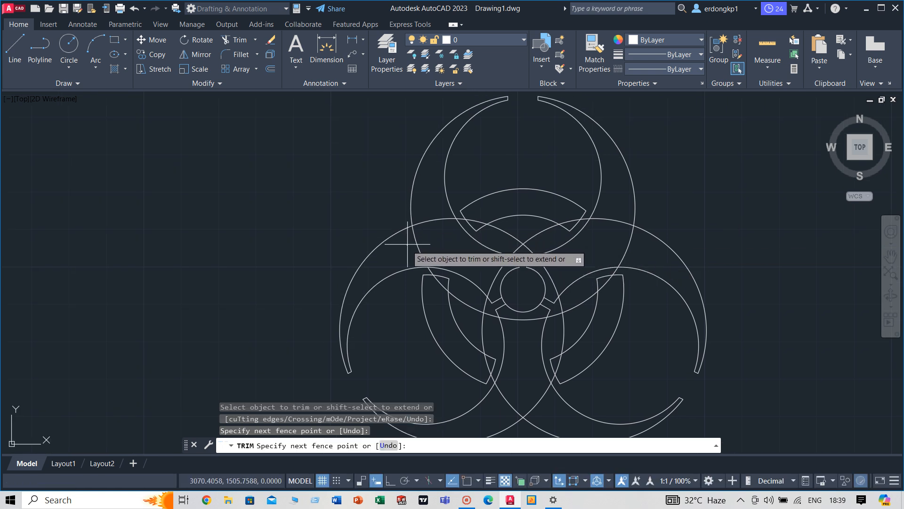
left_click(431, 212)
left_click(623, 210)
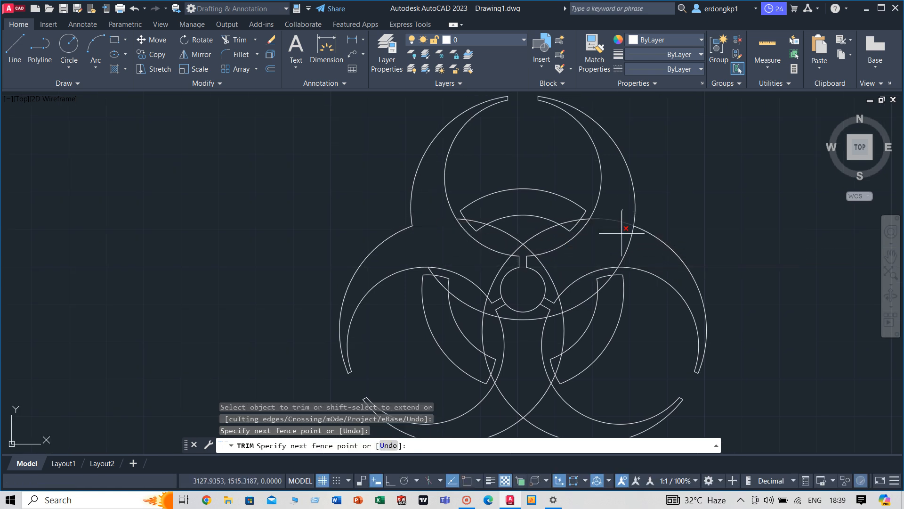
left_click(635, 248)
Trim the overlapping outer arcs where the two lower lobes cross at the bottom, and finish trimming
middle_click_drag(520, 390, 532, 353)
left_click(515, 376)
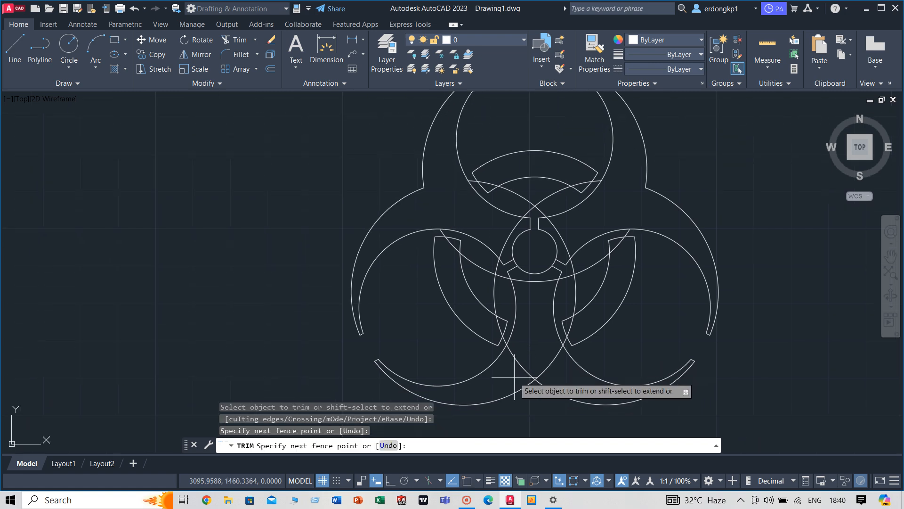
left_click(560, 374)
key("Return")
right_click(658, 309)
left_click(665, 312)
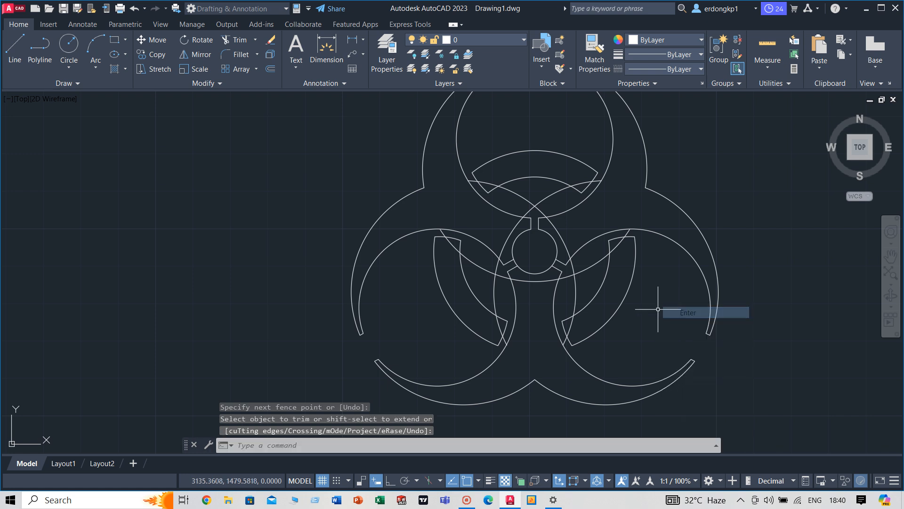
key("Return")
Delete the three leftover large arcs crossing the slots around the central circle
left_click(575, 282)
left_click(590, 267)
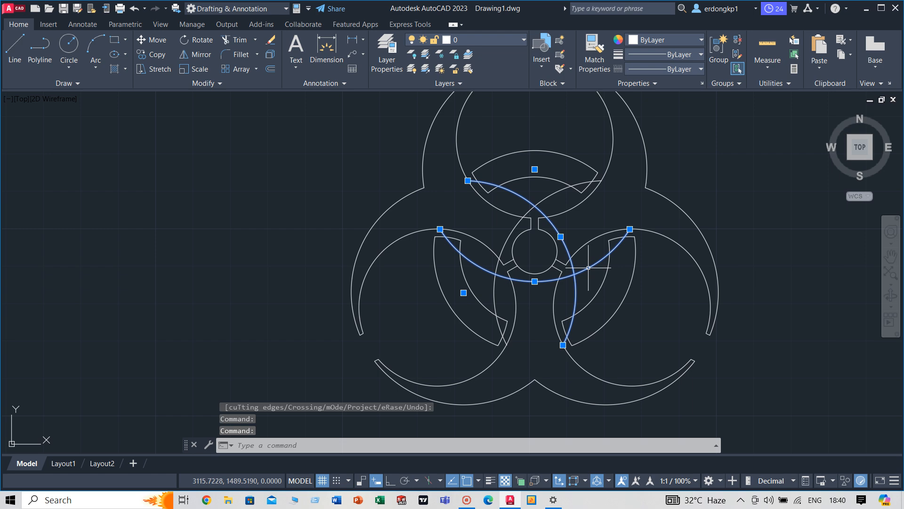
left_click(553, 194)
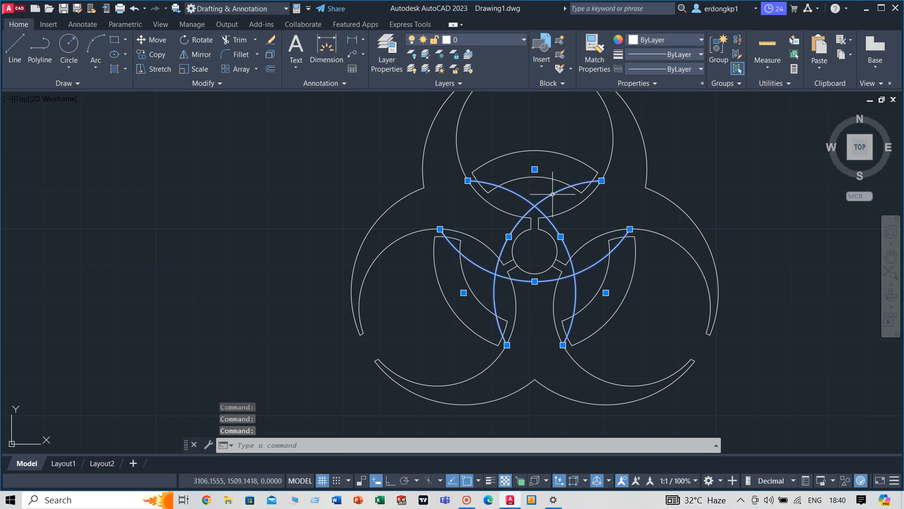
key("Delete")
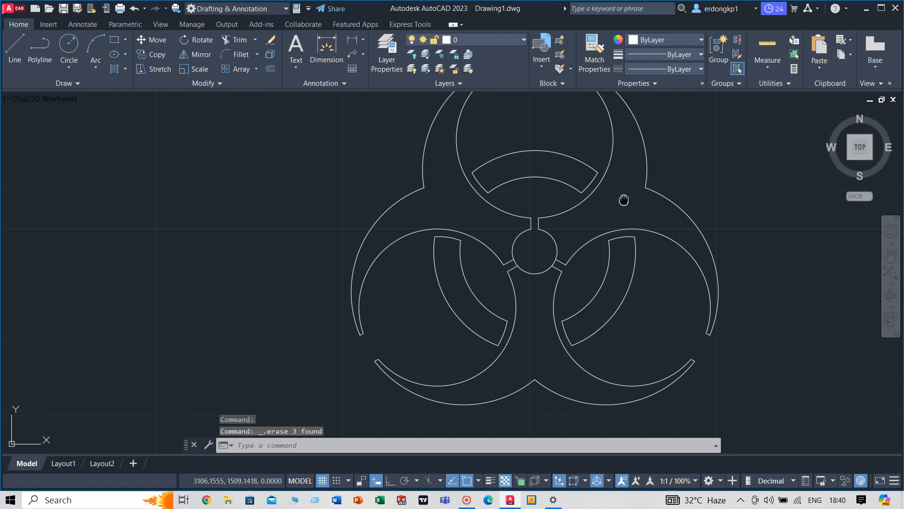
Turn on Clean Screen to hide the ribbon and enlarge the drawing area around the symbol
middle_click_drag(624, 200, 582, 232)
scroll(581, 235, "down", 3)
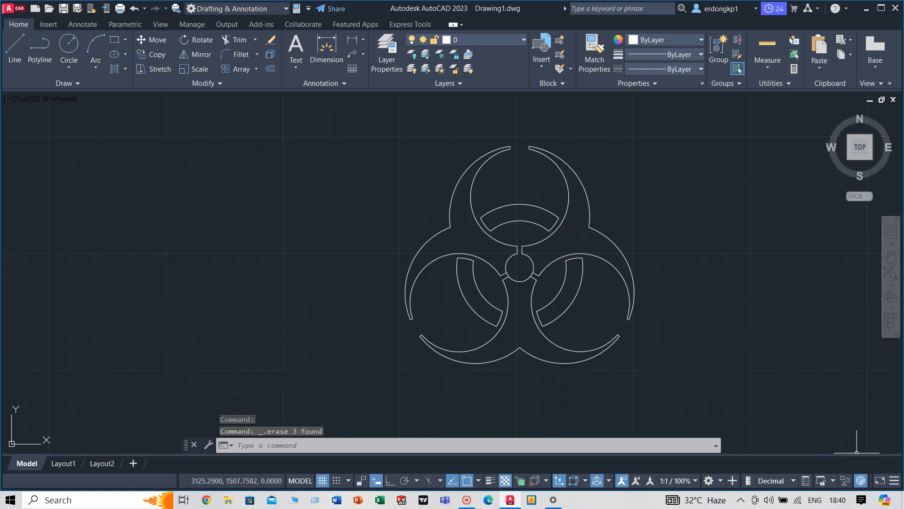
key("ctrl+0")
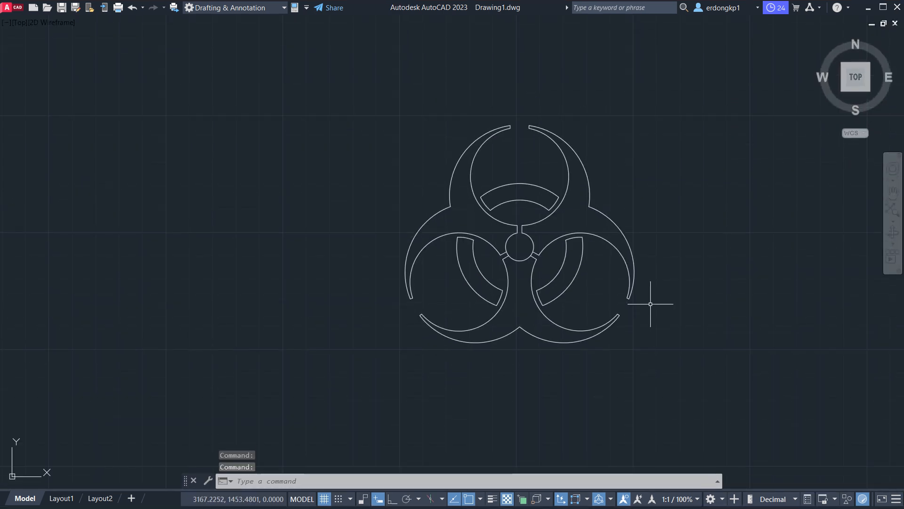
Trim the three short arcs of the central circle where the narrow slots open into it, and finish trimming
scroll(650, 302, "up", 2)
middle_click_drag(583, 253, 601, 284)
type("tr")
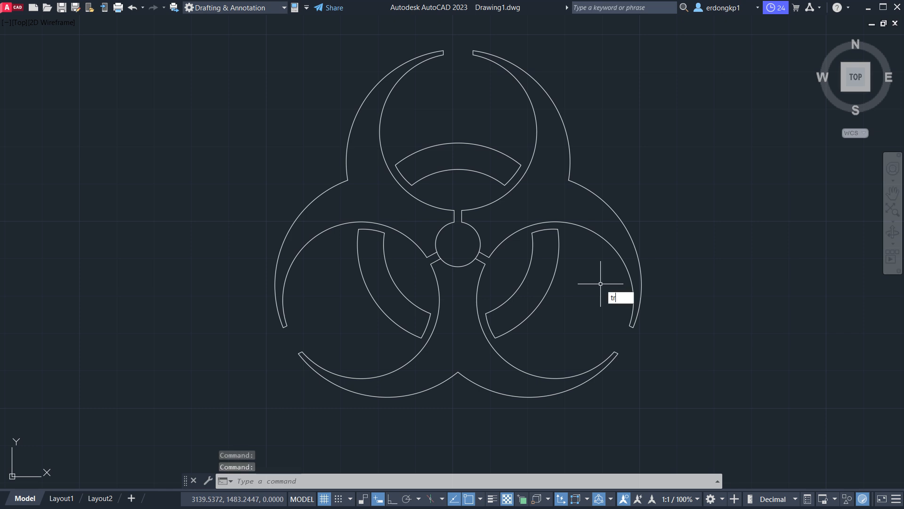
key("Return")
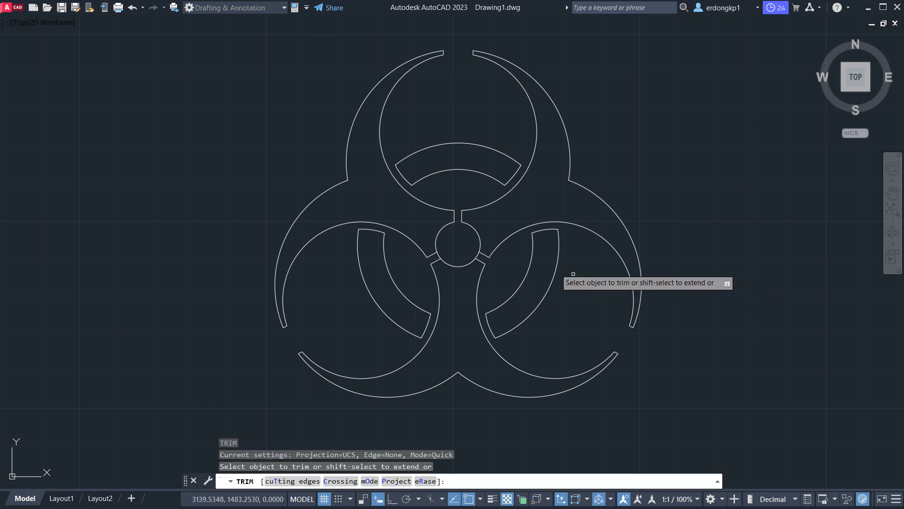
left_click(475, 255)
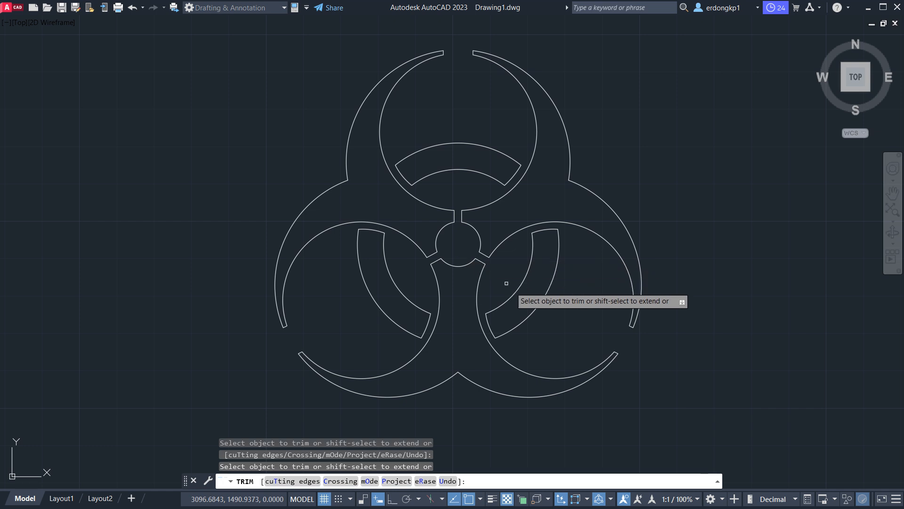
right_click(706, 264)
left_click(711, 268)
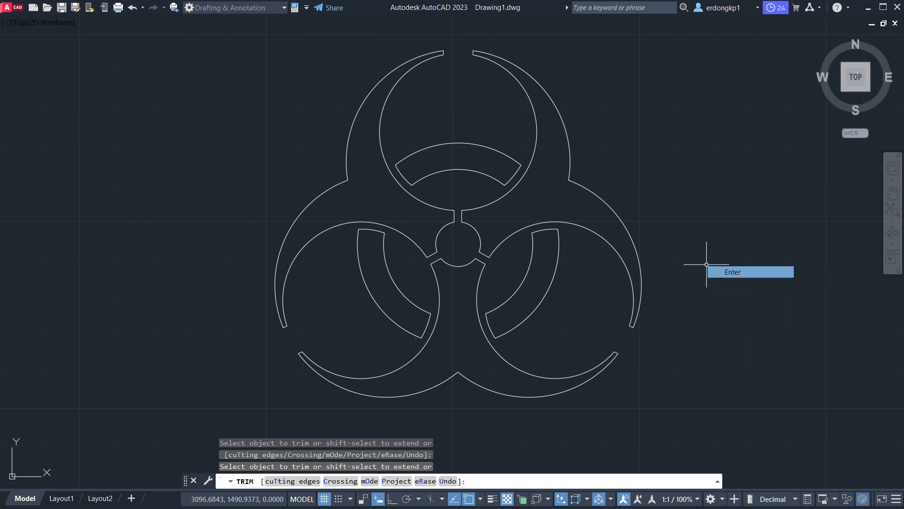
mouse_move(686, 191)
middle_mouse_down()
mouse_move(680, 208)
mouse_move(705, 206)
mouse_move(688, 208)
middle_mouse_up()
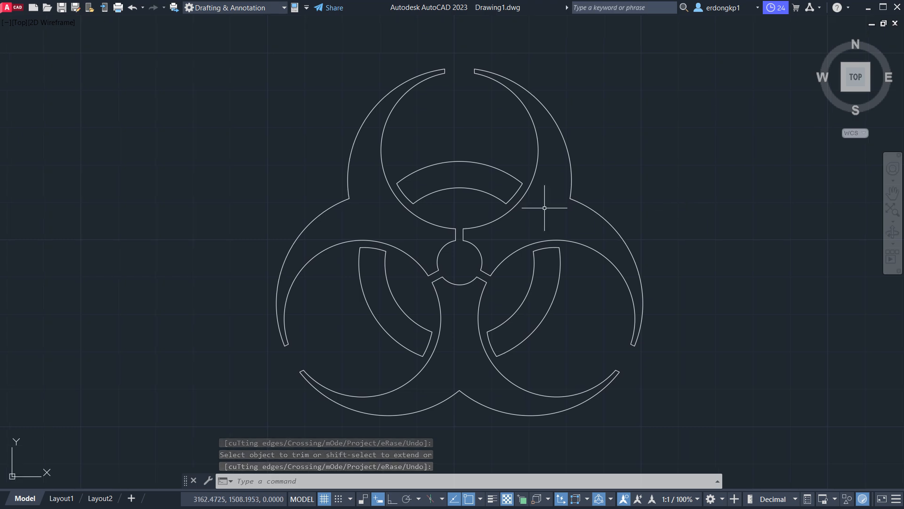